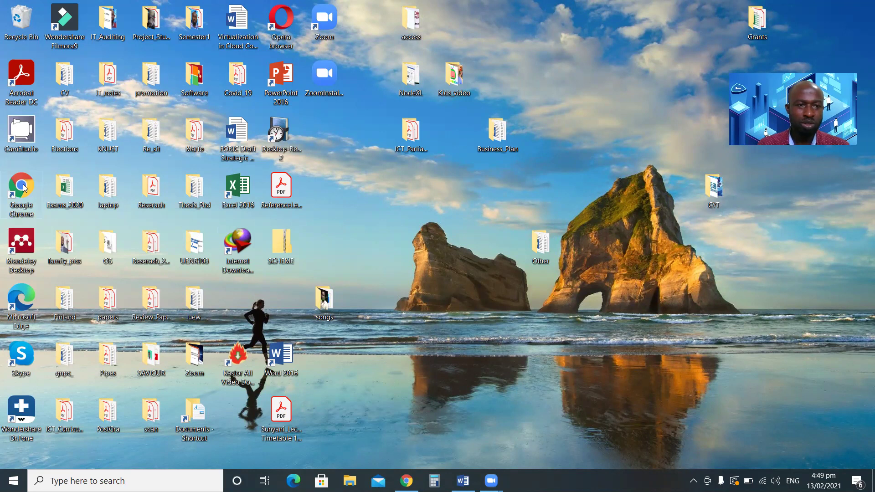
# Move the Chrome shortcut to mid-desktop, launch Chrome, then close it
pyautogui.moveTo(25, 194); pyautogui.dragTo(417, 254)
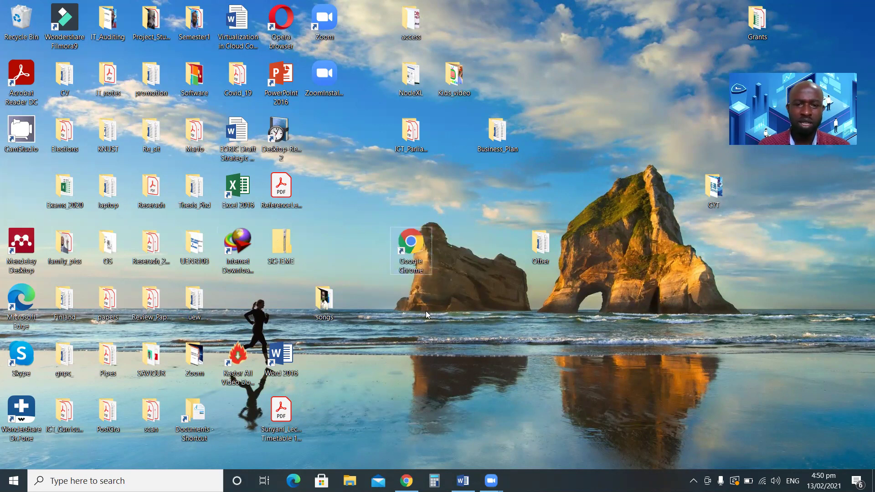
pyautogui.doubleClick(412, 251)
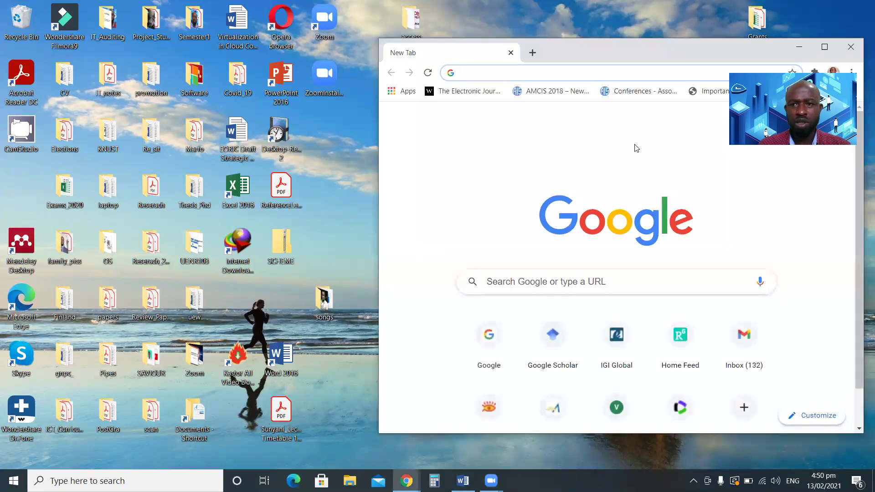
pyautogui.hotkey('alt', 'F4')
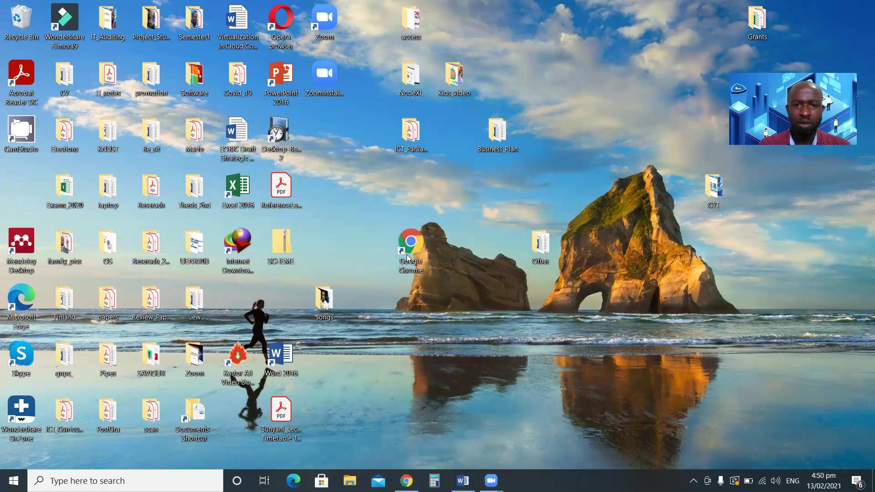
# Reopen Chrome from the shortcut menu, close it, relaunch it and maximize the window
pyautogui.rightClick(411, 255)
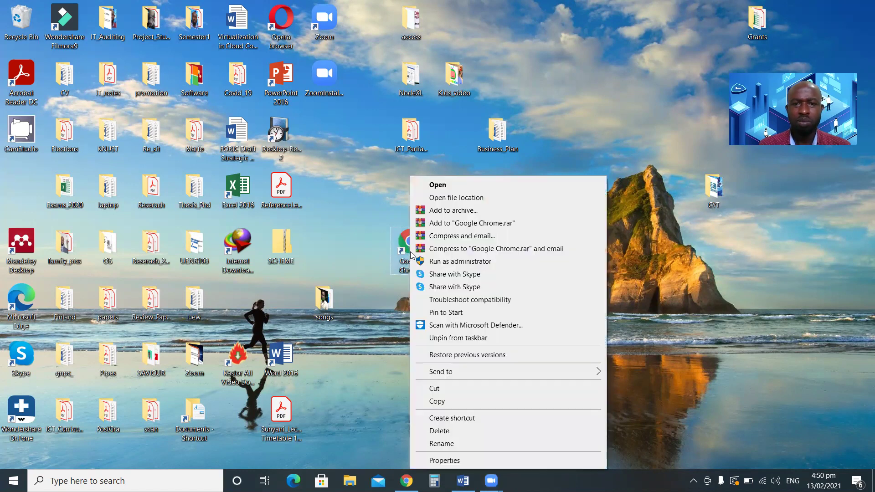
pyautogui.click(454, 187)
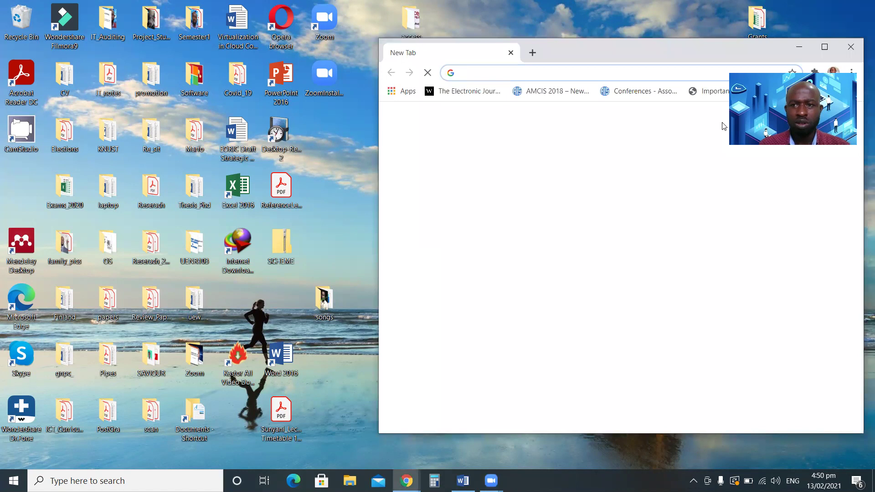
pyautogui.click(854, 52)
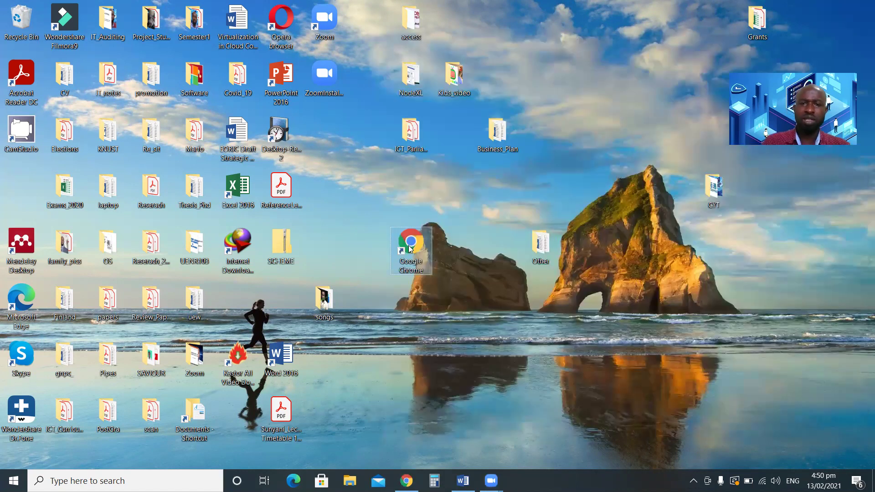
pyautogui.doubleClick(410, 248)
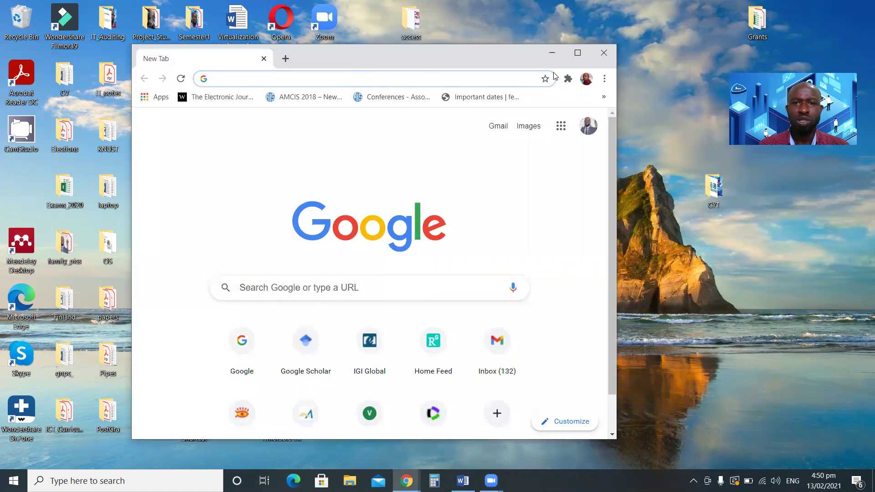
pyautogui.click(577, 53)
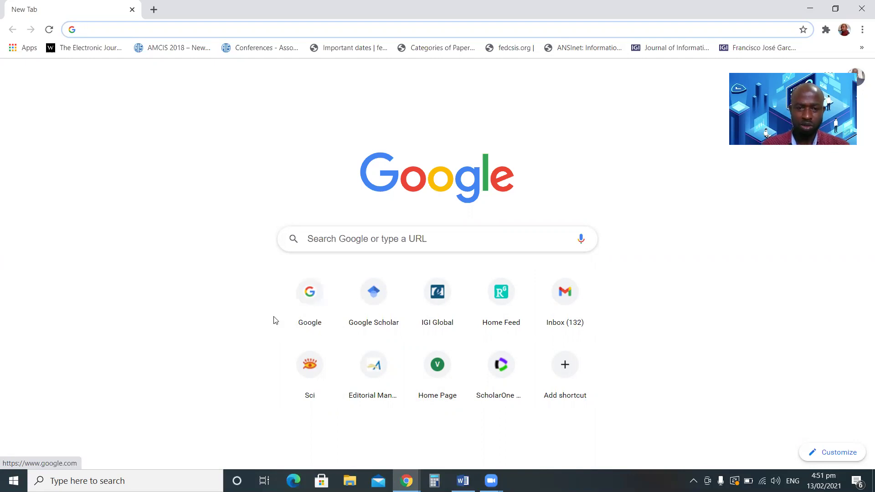
# From the Google homepage, search for 'gmail' and reload the results page
pyautogui.click(314, 299)
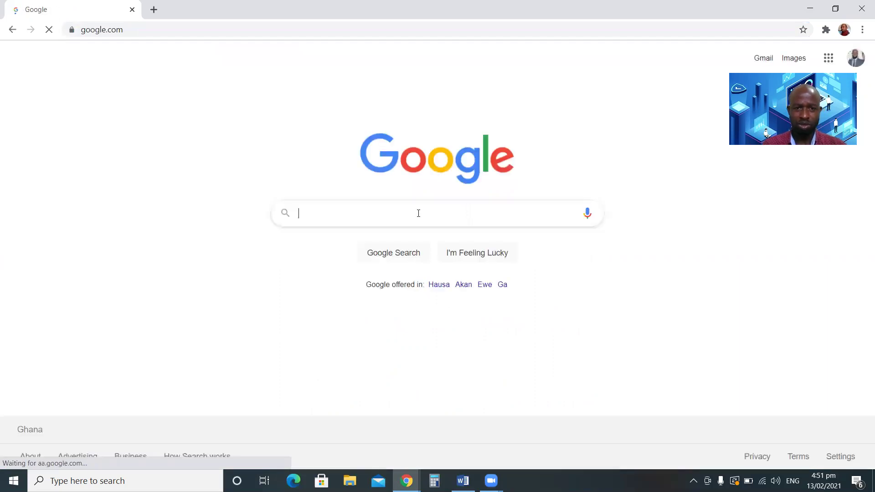
pyautogui.click(418, 214)
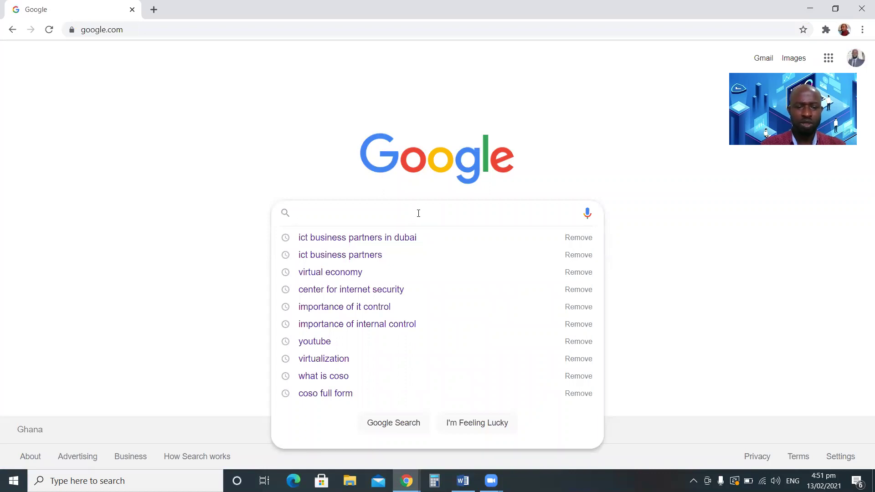
pyautogui.write('g')
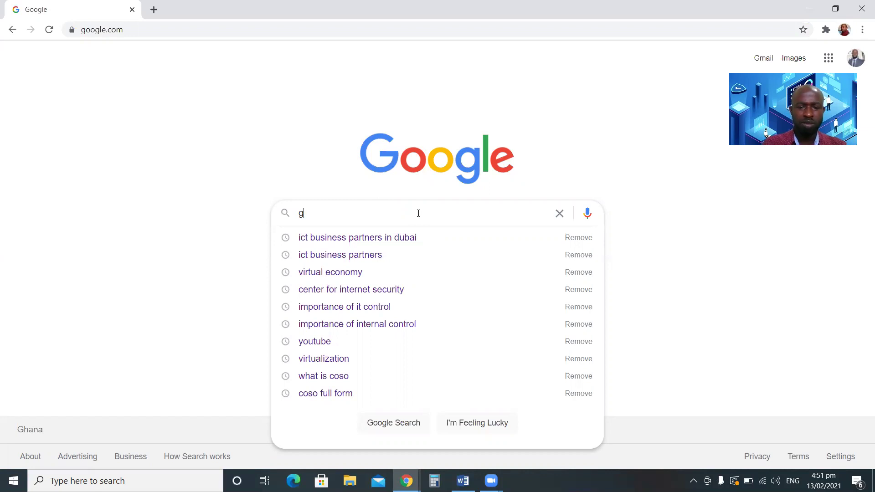
pyautogui.write('mail')
pyautogui.press('Escape')
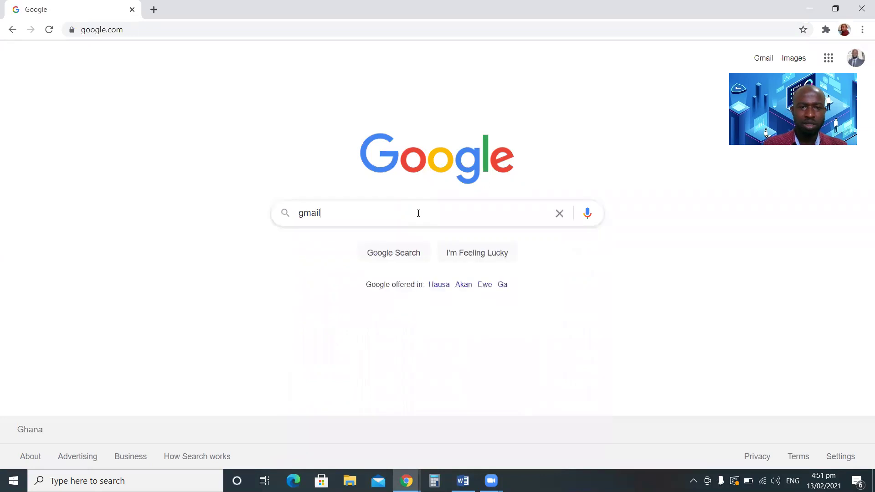
pyautogui.press('Return')
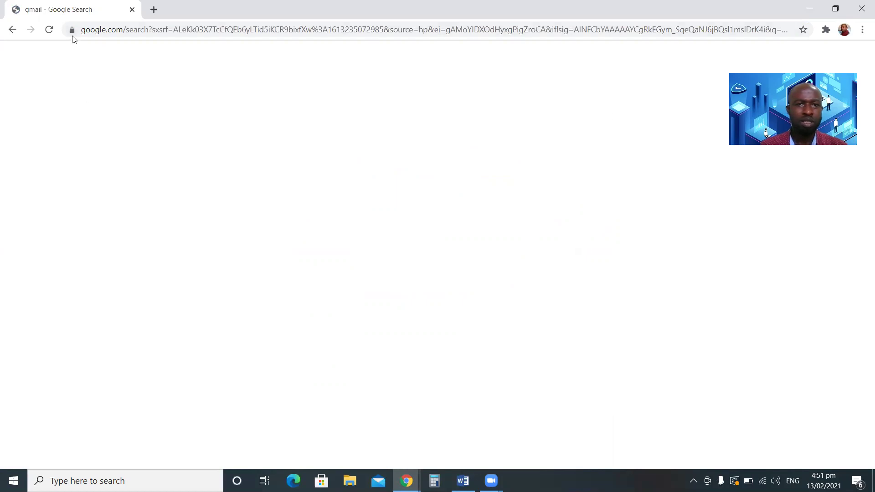
pyautogui.click(50, 30)
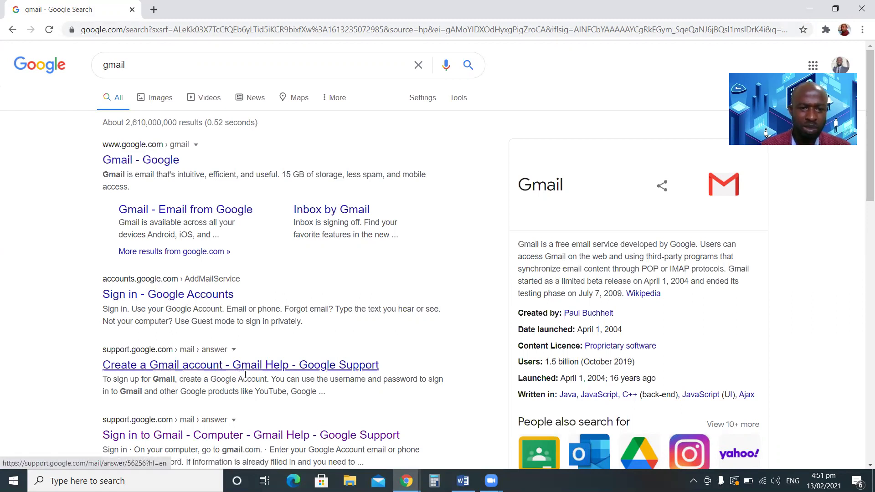
# Look over the gmail results, try the Google Accounts sign-in link, then return to the homepage
pyautogui.scroll(-2, 242, 364)
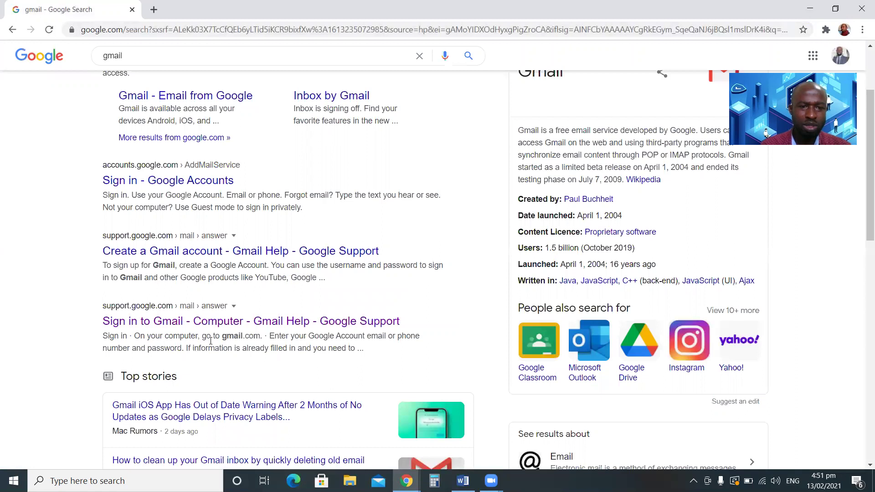
pyautogui.scroll(2, 212, 344)
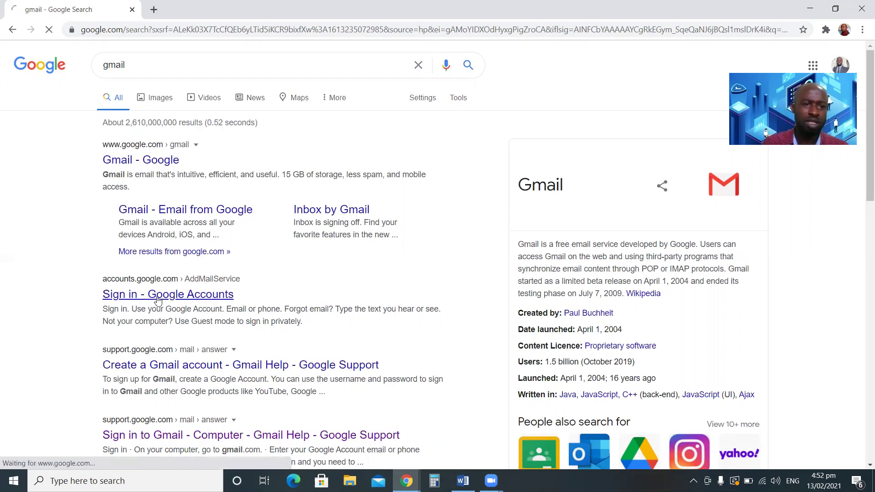
pyautogui.click(158, 298)
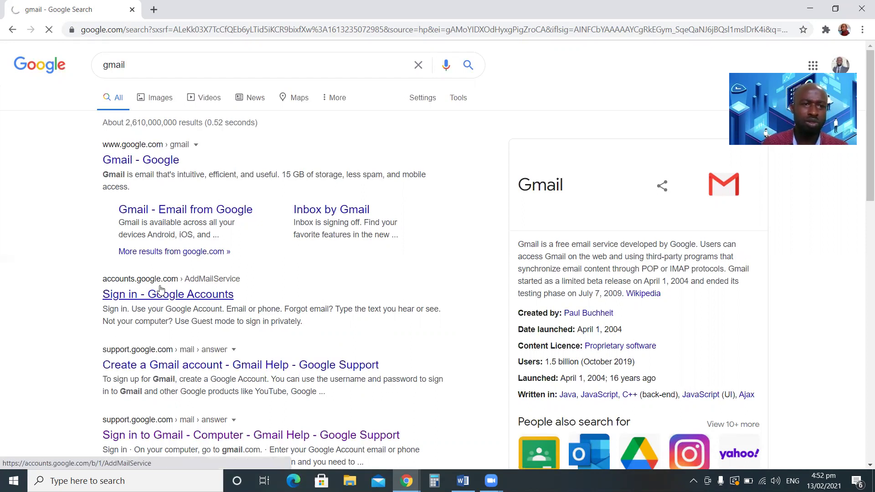
pyautogui.click(12, 30)
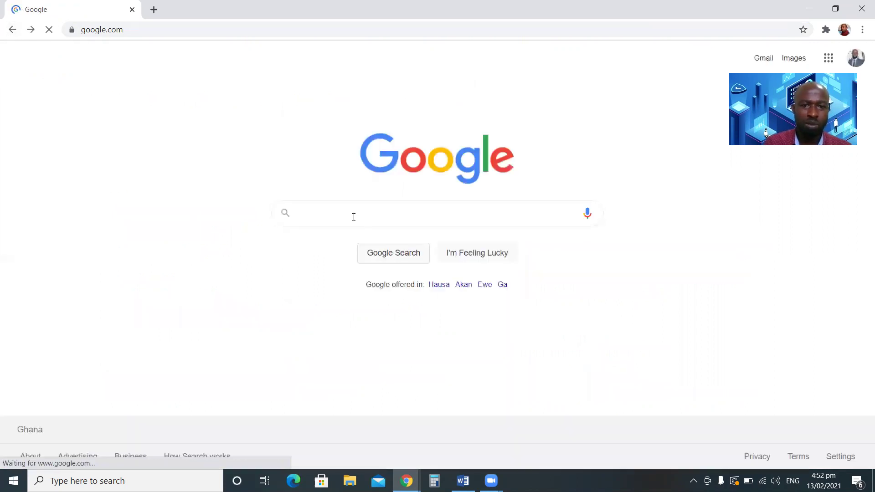
# Search 'sign up gmail' and open the Create your Google Account result
pyautogui.click(354, 214)
pyautogui.write('sign')
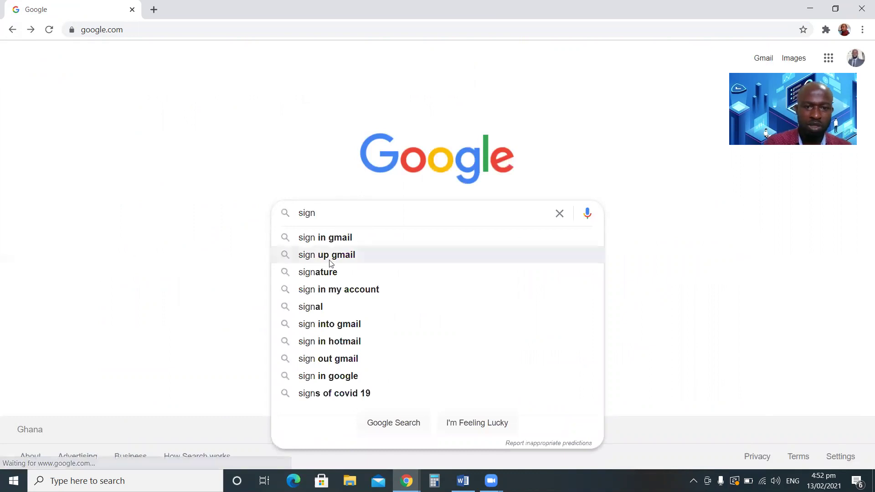
pyautogui.write(' up ')
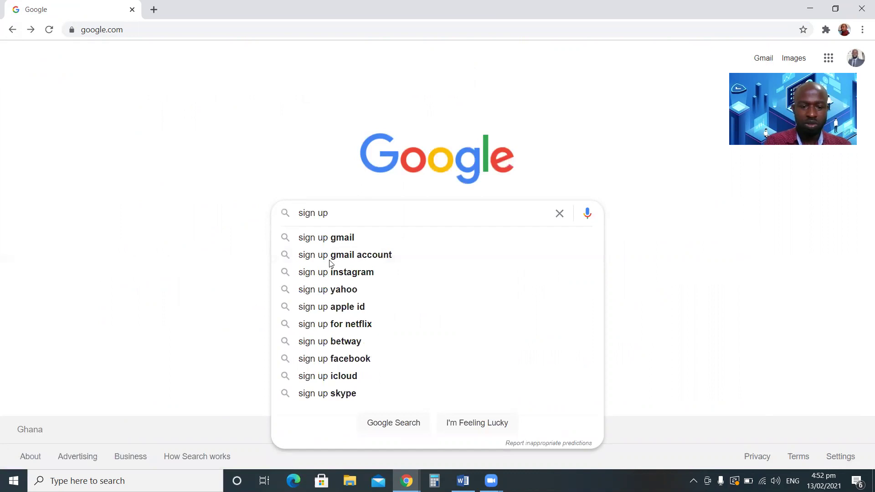
pyautogui.write('gmail')
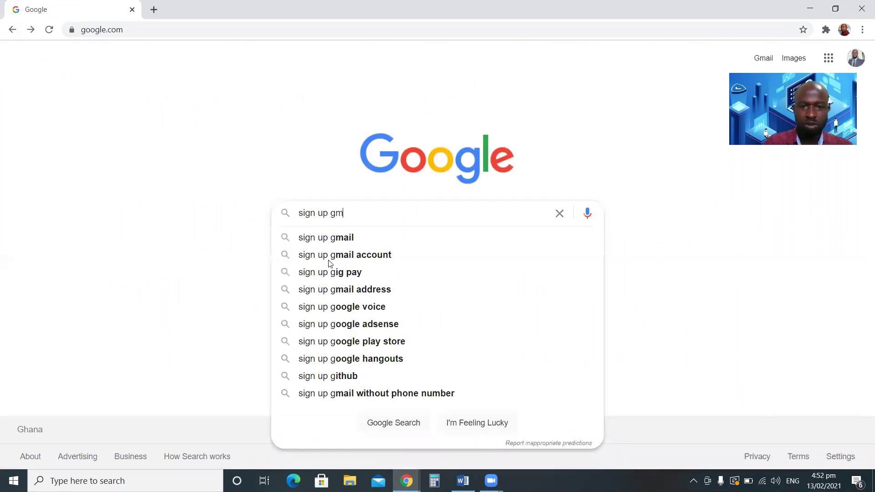
pyautogui.click(345, 241)
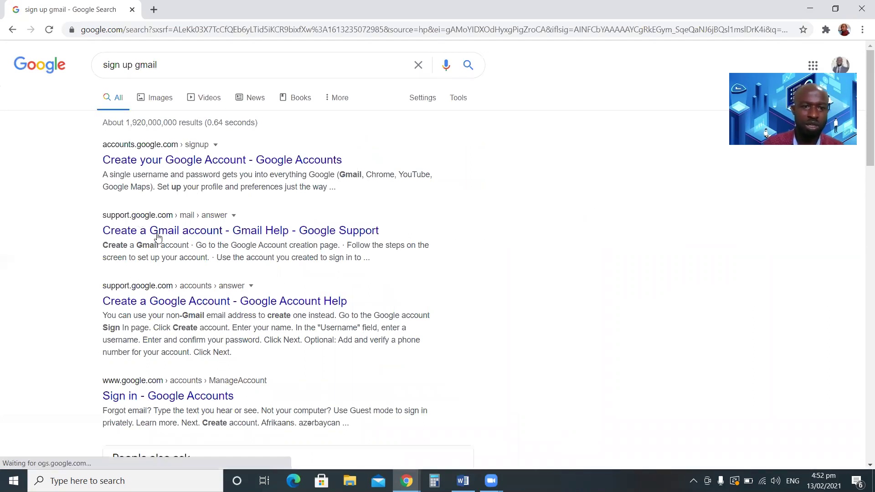
pyautogui.click(159, 160)
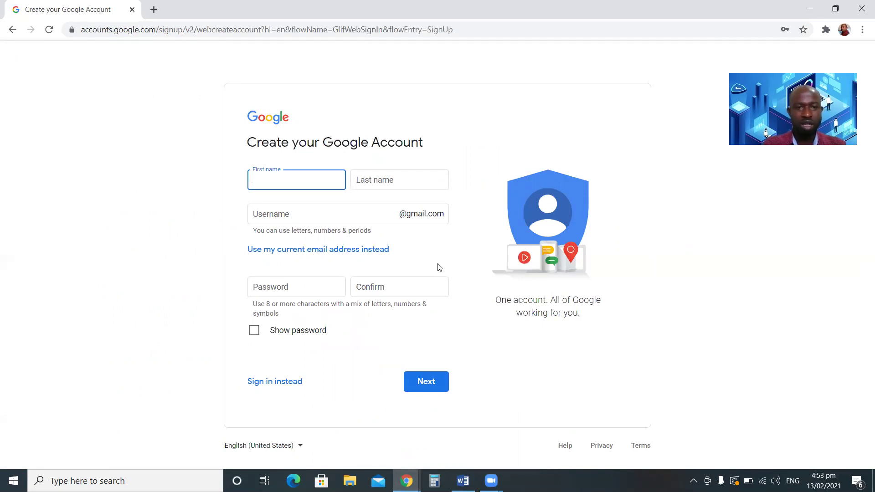
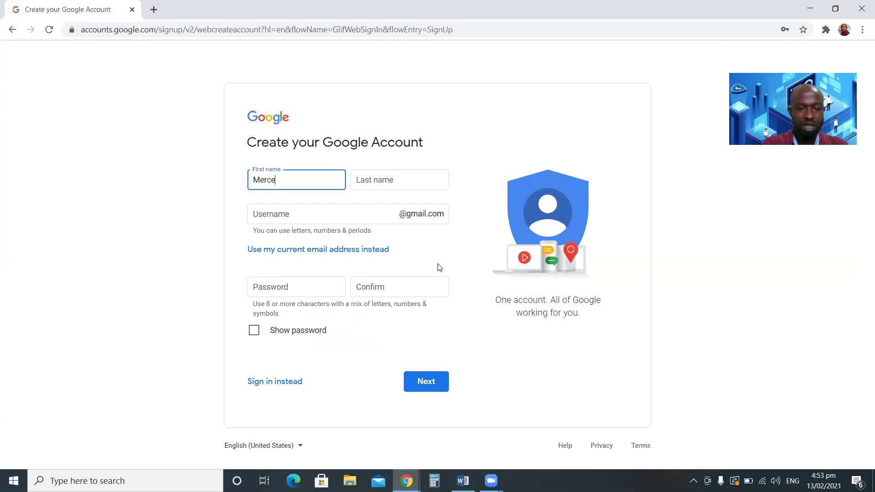
# Enter the new user's first and last names in the sign-up form
pyautogui.click(394, 179)
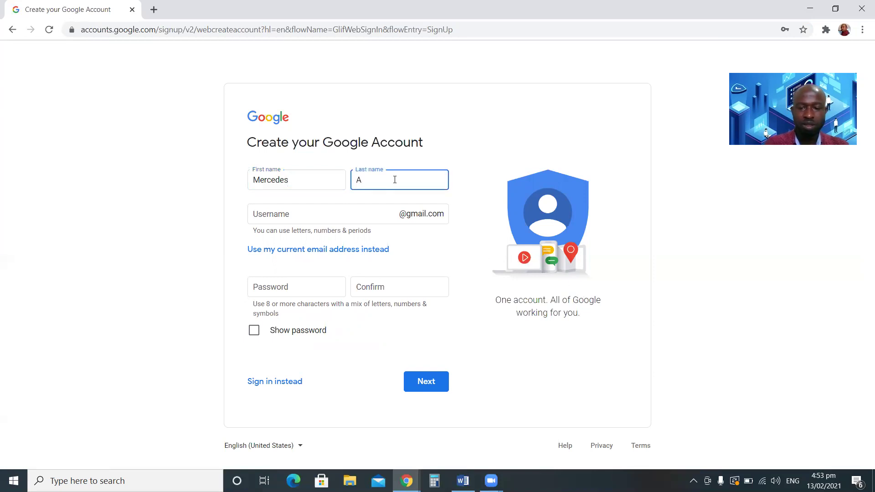
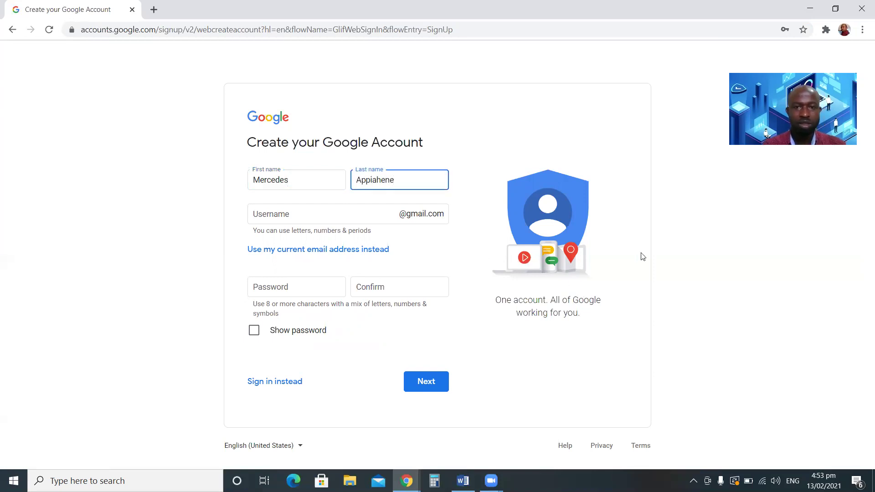
# Type a desired Gmail username and let its availability be checked
pyautogui.click(289, 216)
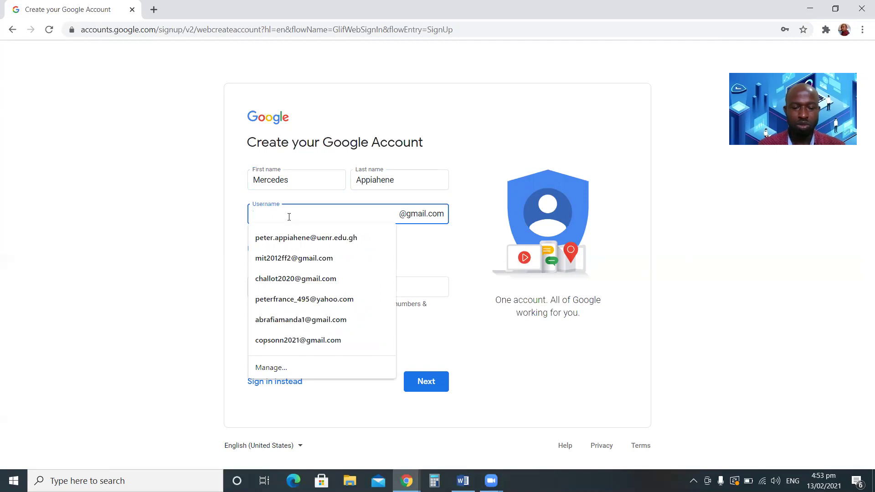
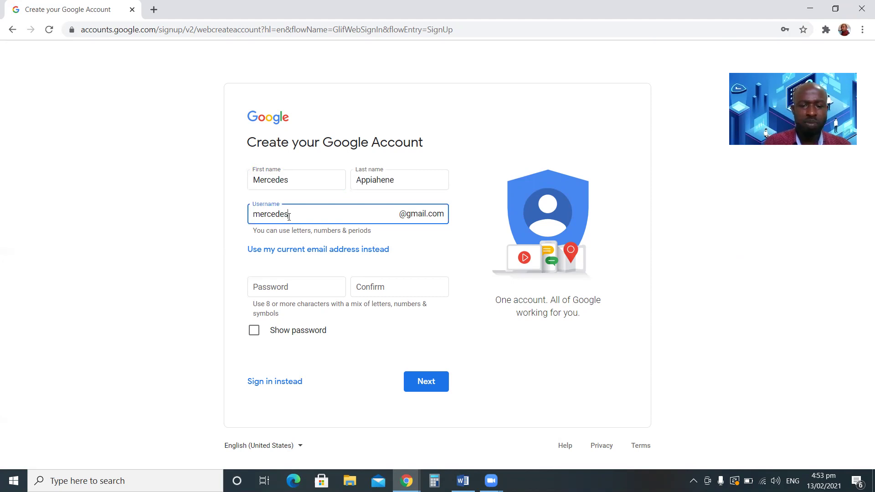
pyautogui.click(861, 342)
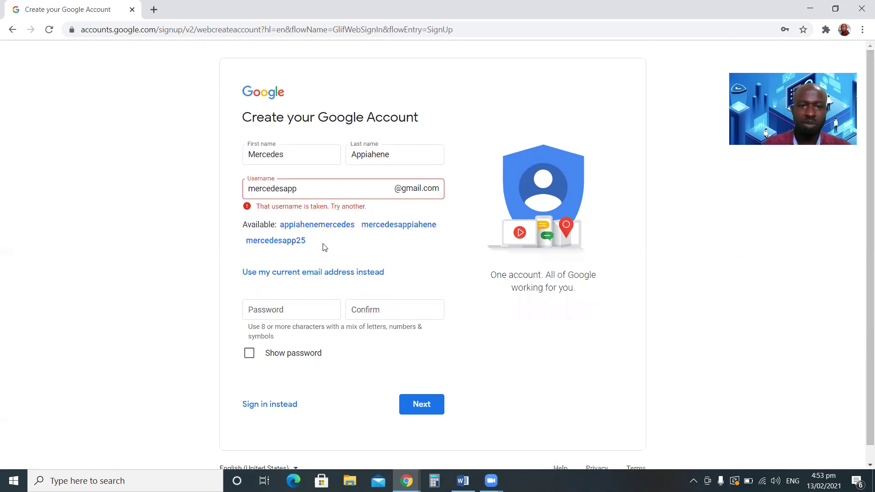
# Shorten the rejected username, pick an available suggested username, and review the name entries
pyautogui.click(297, 189)
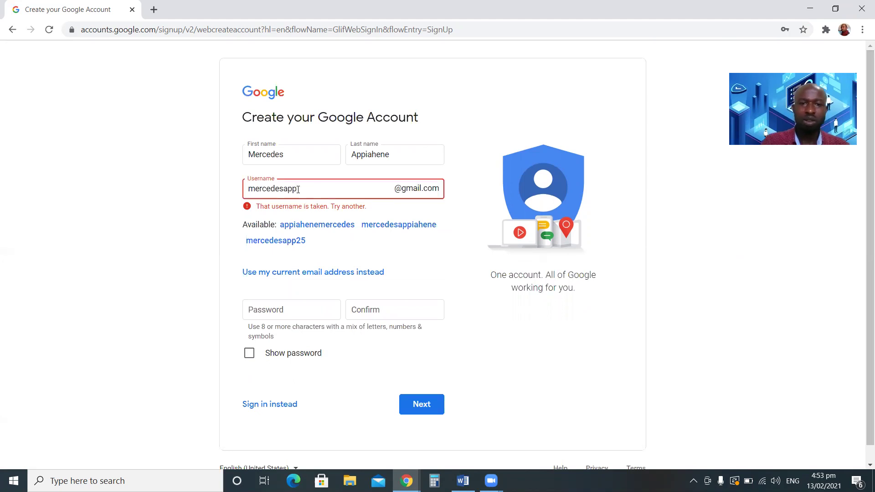
pyautogui.press('BackSpace')
pyautogui.press('BackSpace')
pyautogui.press('BackSpace')
pyautogui.click(715, 340)
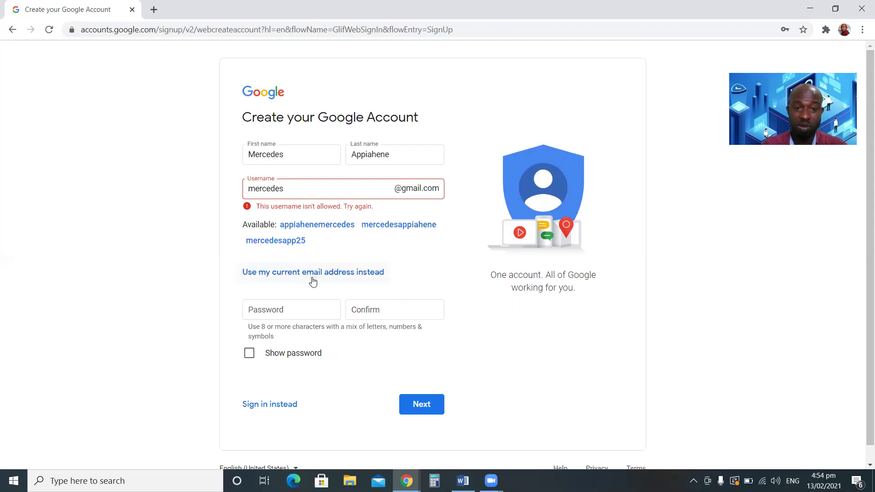
pyautogui.click(392, 228)
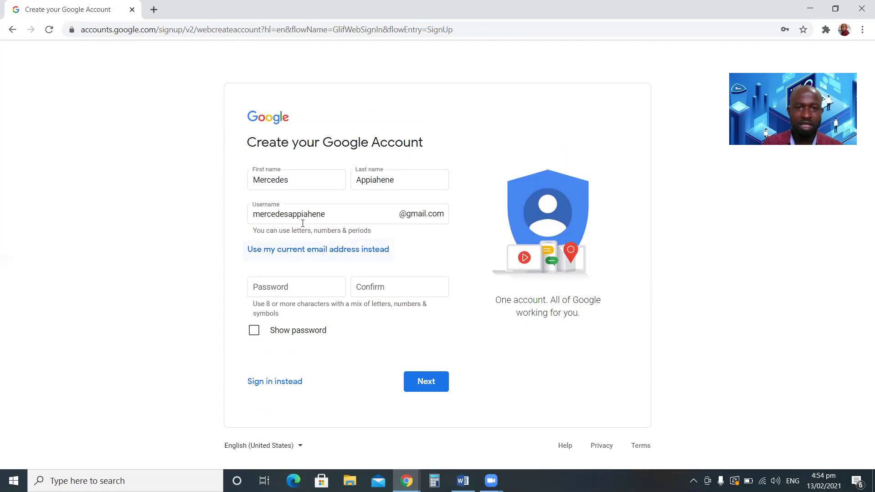
pyautogui.click(291, 179)
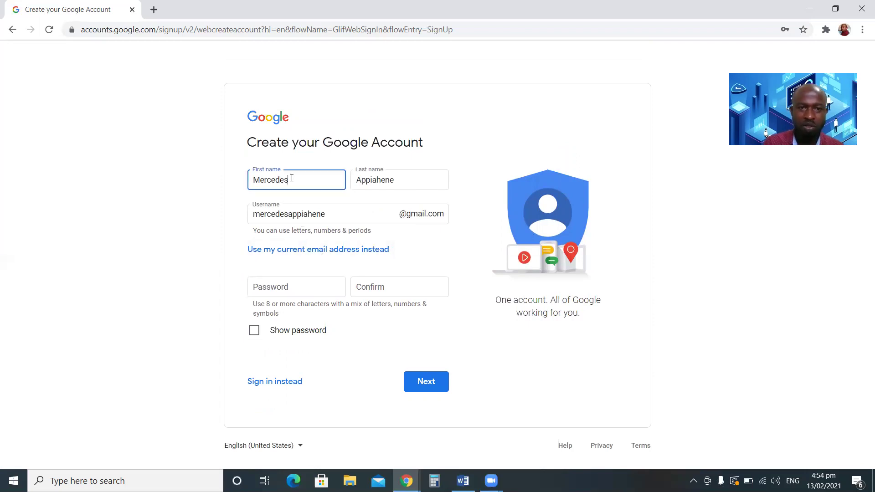
pyautogui.click(413, 180)
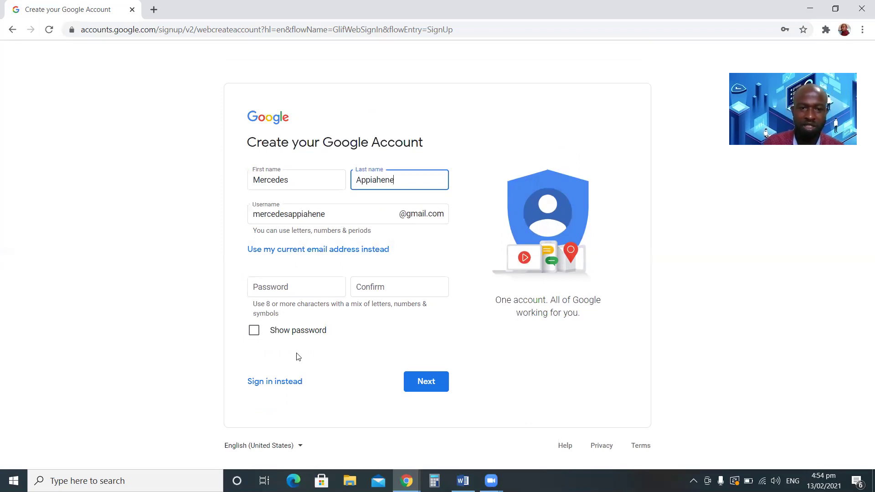
pyautogui.click(306, 288)
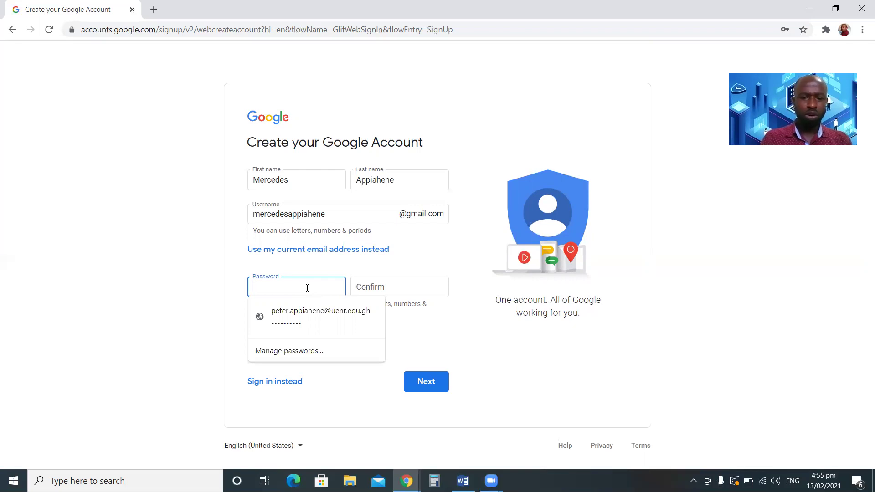
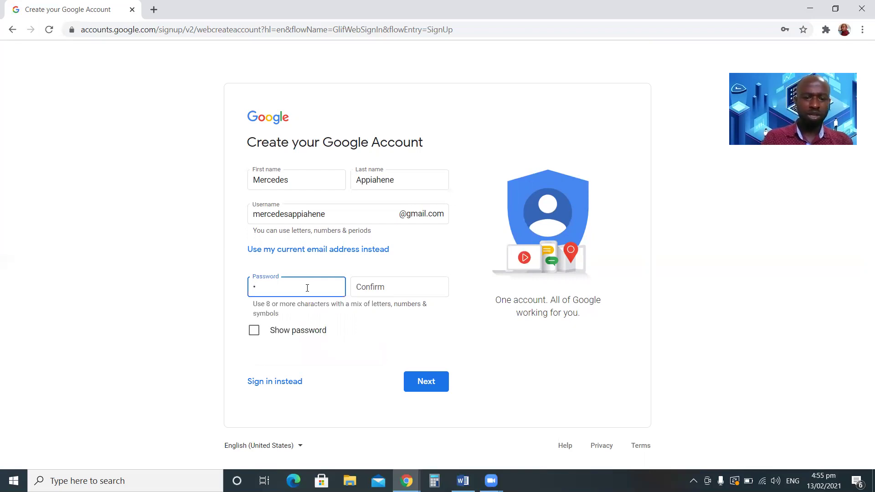
# Enter the account password in the Password field after several retypes
pyautogui.press('BackSpace')
pyautogui.press('BackSpace')
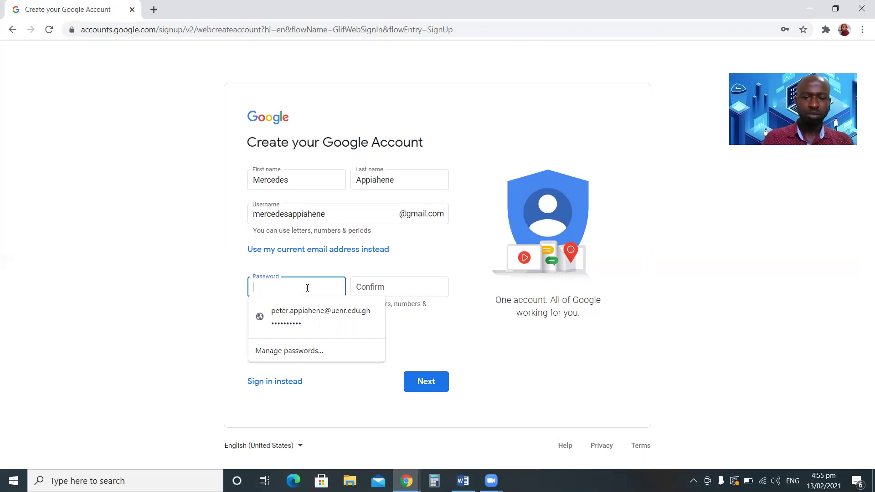
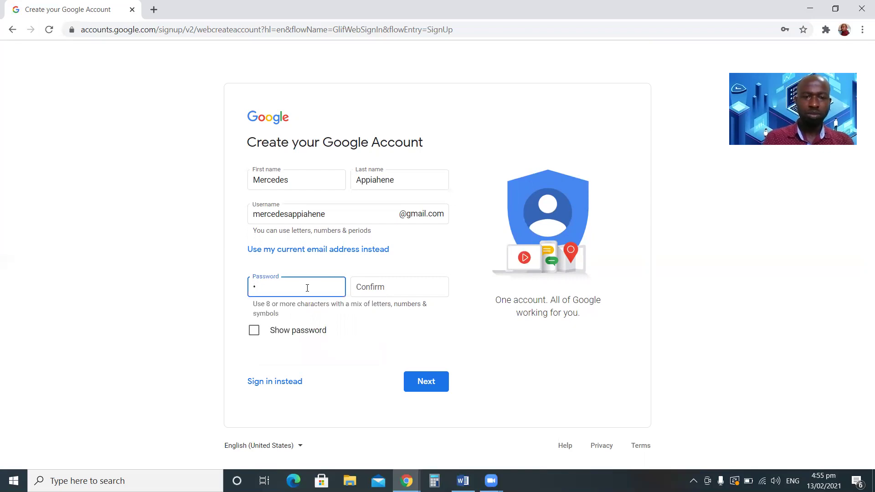
pyautogui.press('BackSpace')
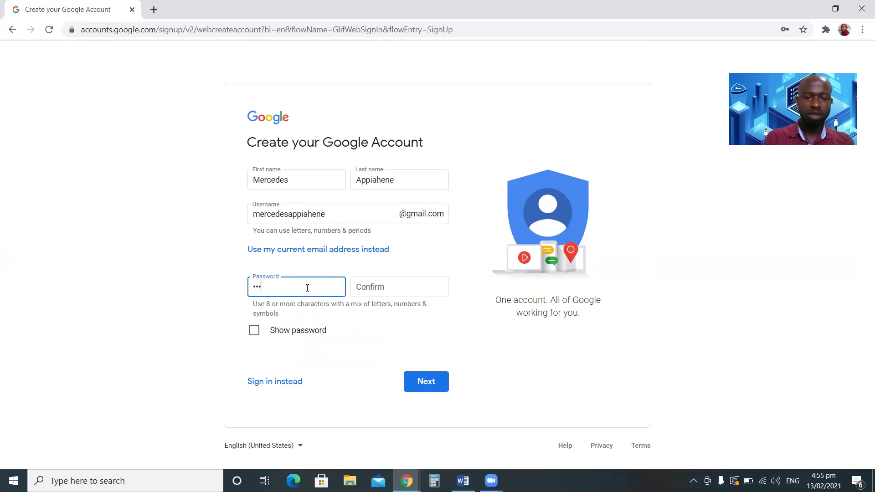
pyautogui.press('BackSpace')
pyautogui.press('BackSpace')
pyautogui.press('BackSpace')
pyautogui.press('BackSpace')
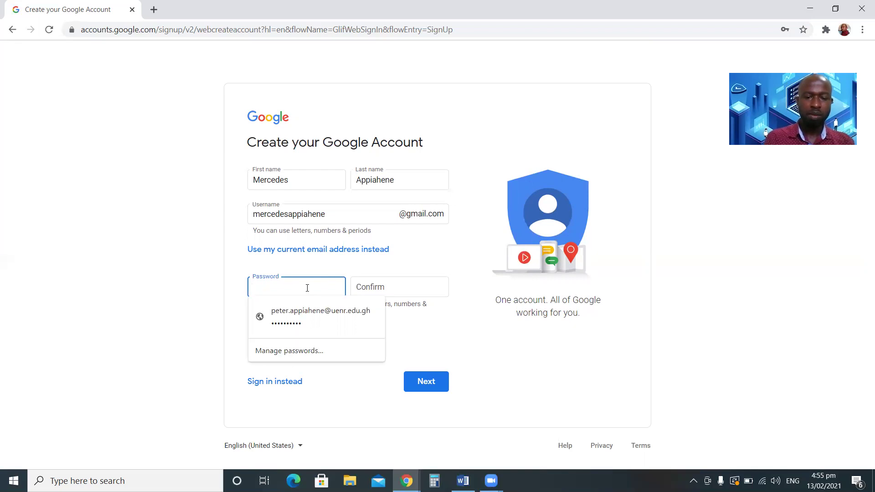
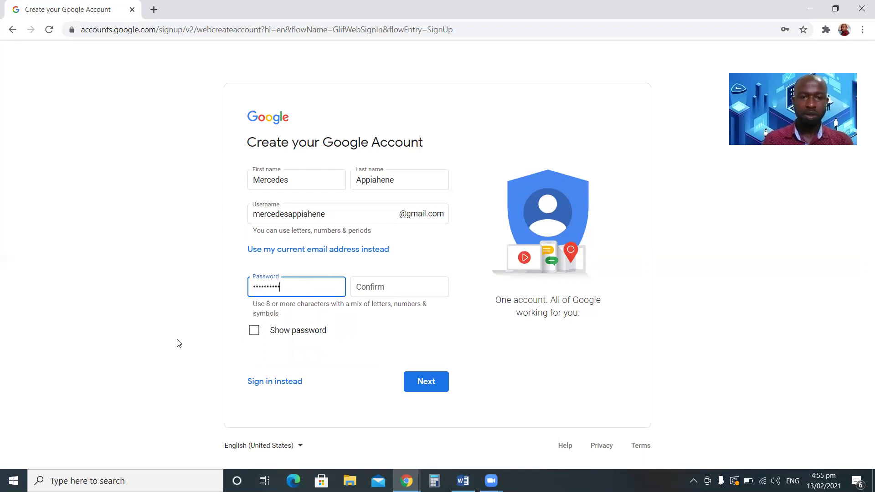
pyautogui.click(180, 343)
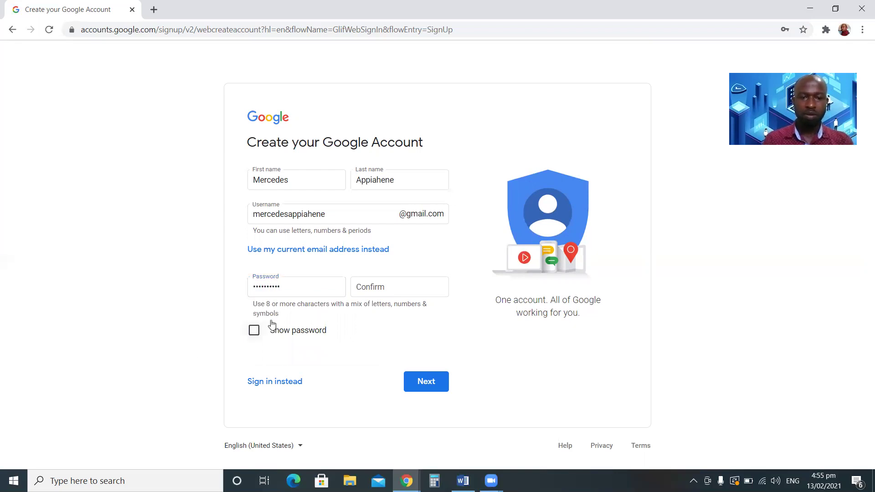
# Repeat the same password in the Confirm field
pyautogui.click(383, 284)
pyautogui.click(308, 278)
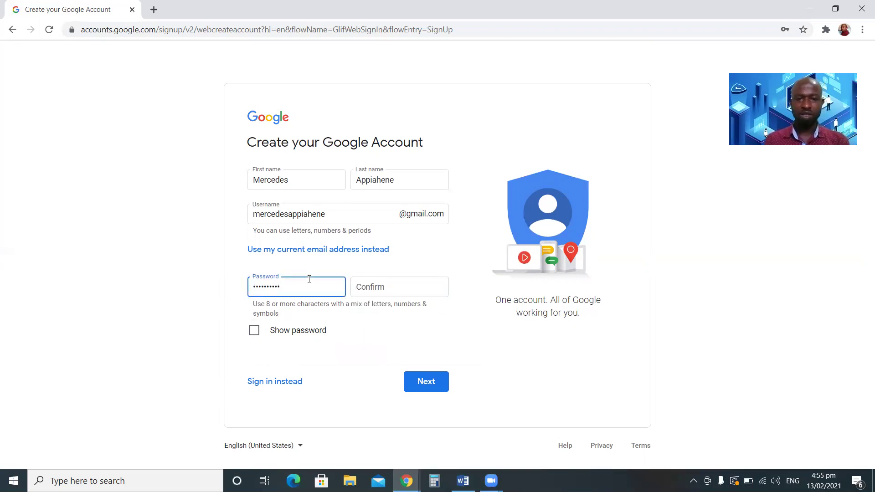
pyautogui.click(399, 284)
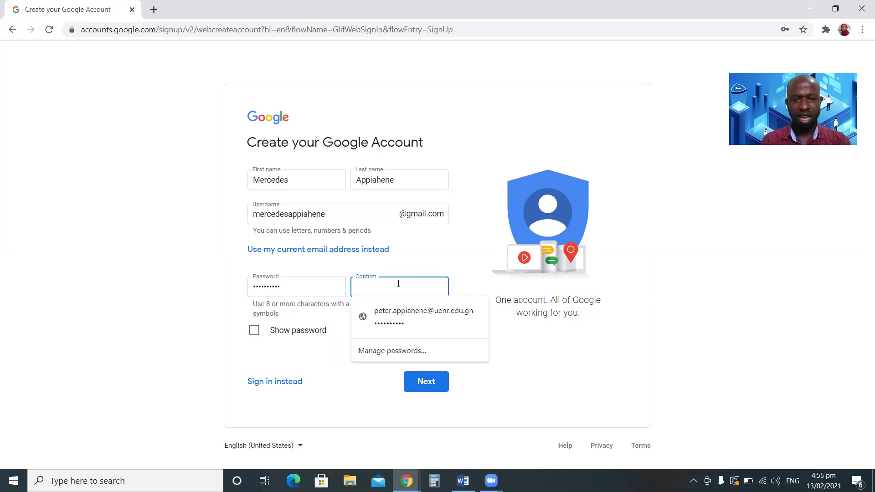
pyautogui.write('••')
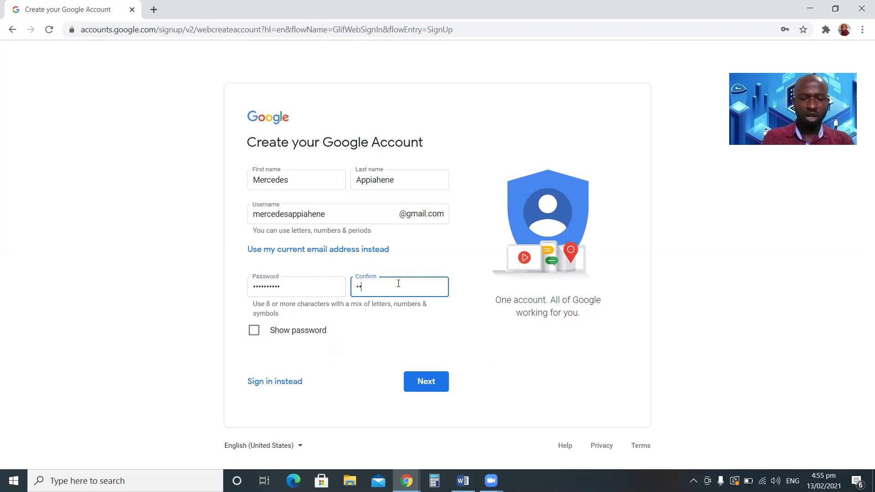
pyautogui.write('••••••••')
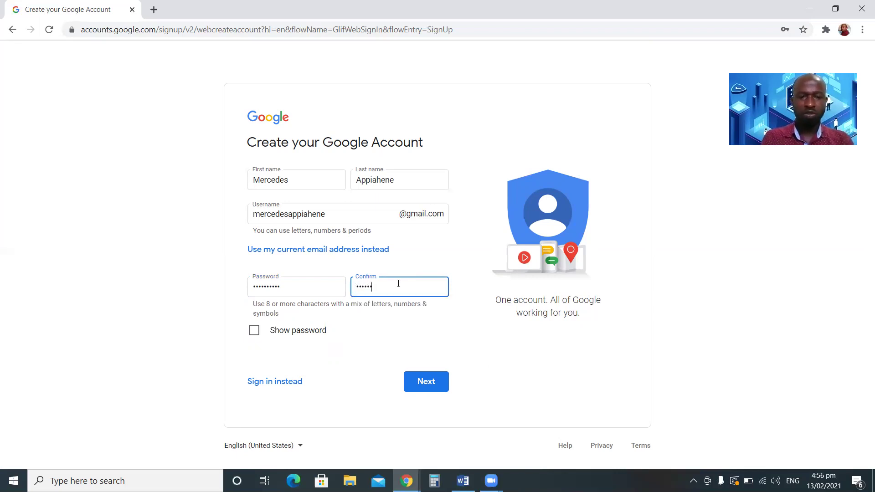
pyautogui.click(211, 348)
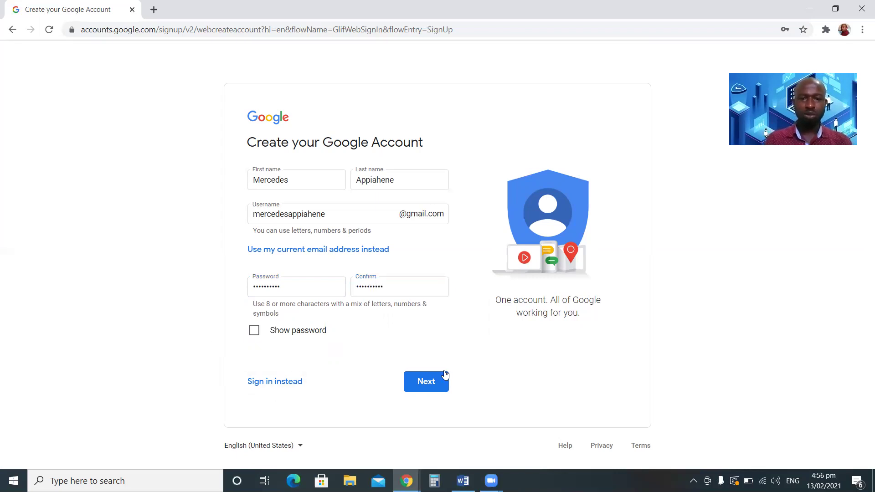
# Submit the names, username and password, then clear a partial phone number entry
pyautogui.click(418, 381)
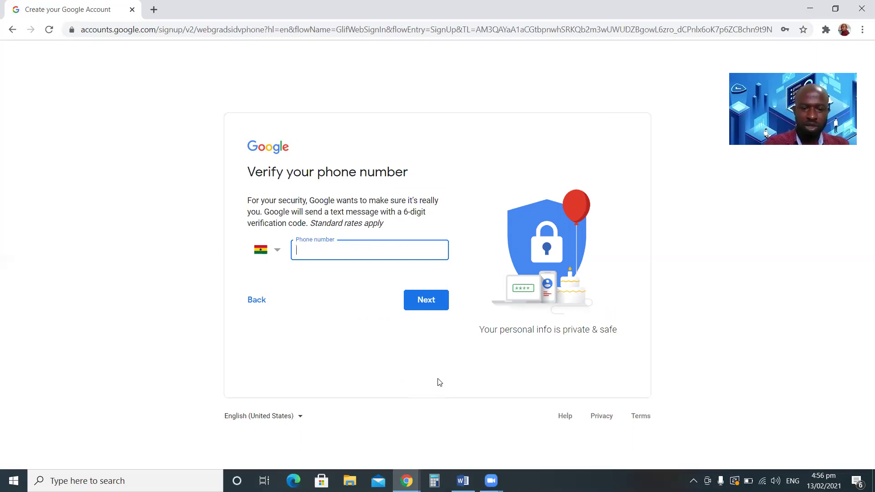
pyautogui.press('Down')
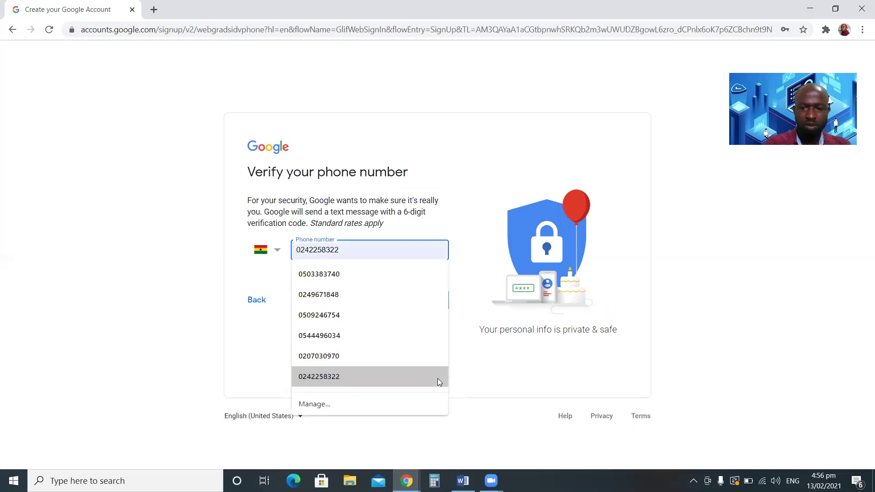
pyautogui.write('0')
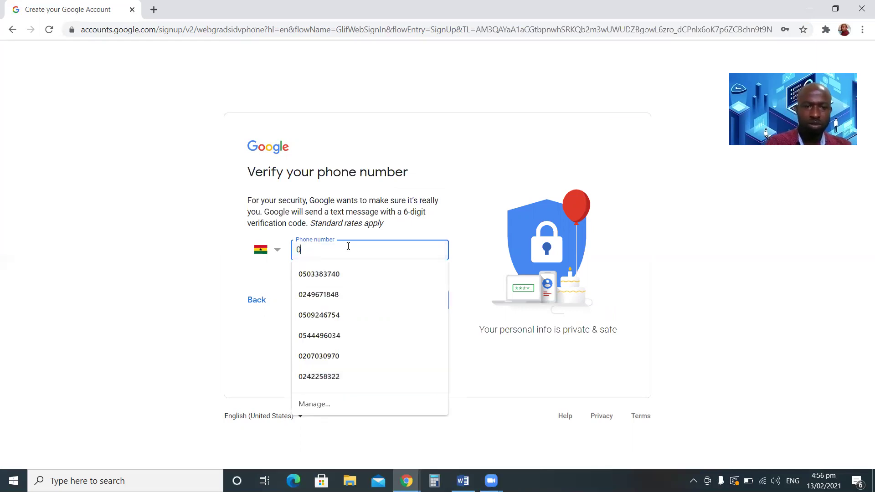
pyautogui.press('BackSpace')
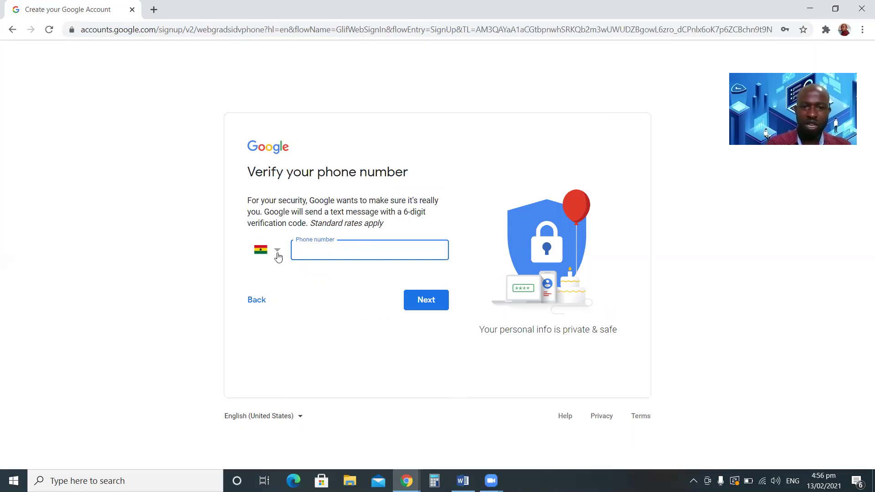
# Set the country code to Ghana +233 and fill a saved phone number without its leading zero
pyautogui.click(277, 252)
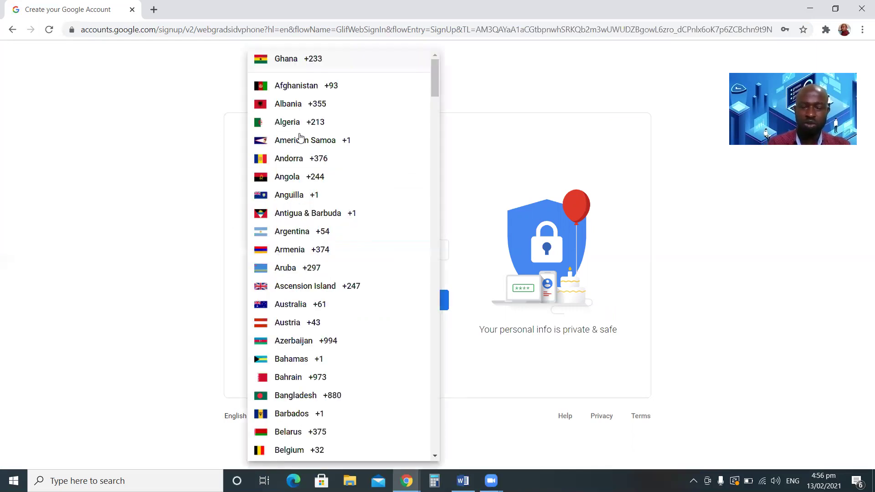
pyautogui.click(302, 62)
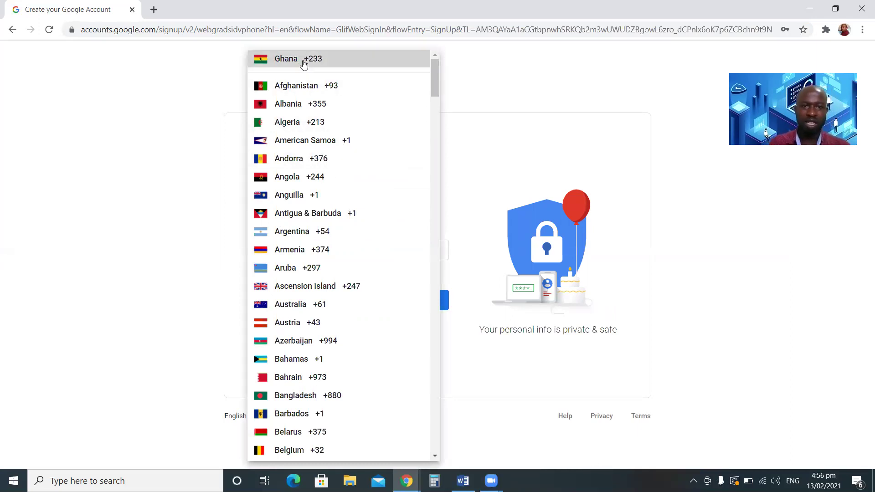
pyautogui.click(336, 252)
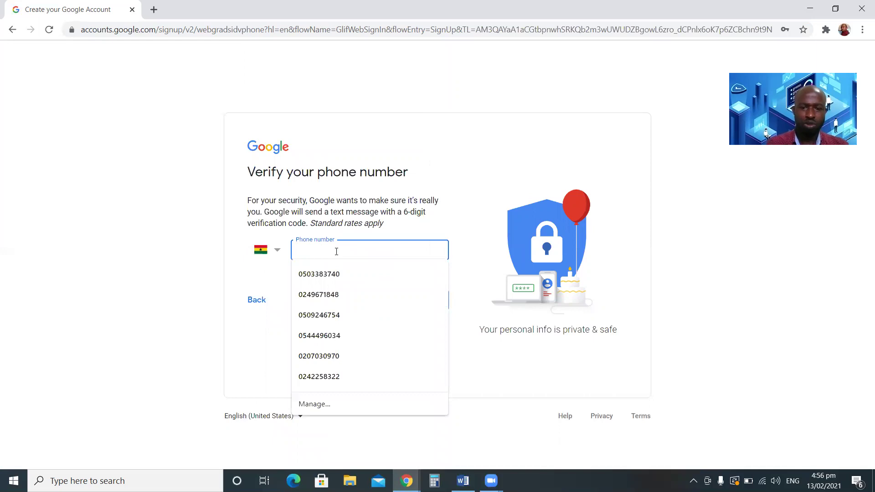
pyautogui.click(330, 274)
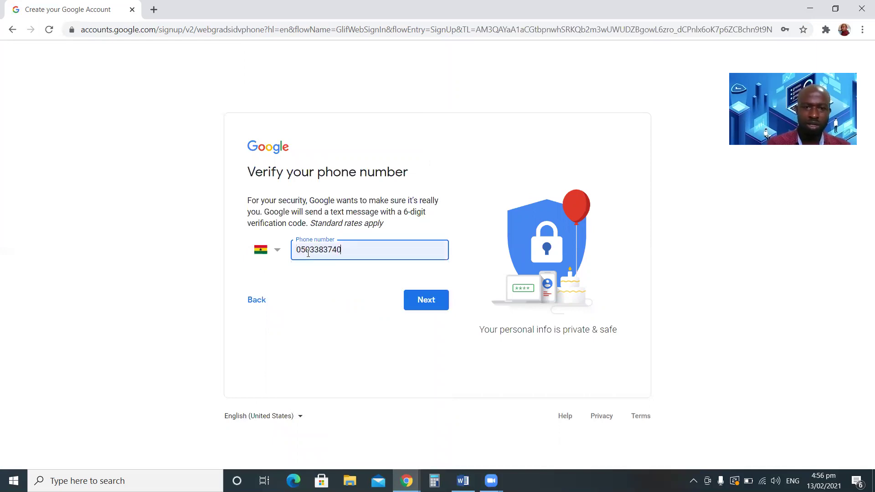
pyautogui.click(306, 249)
pyautogui.press('BackSpace')
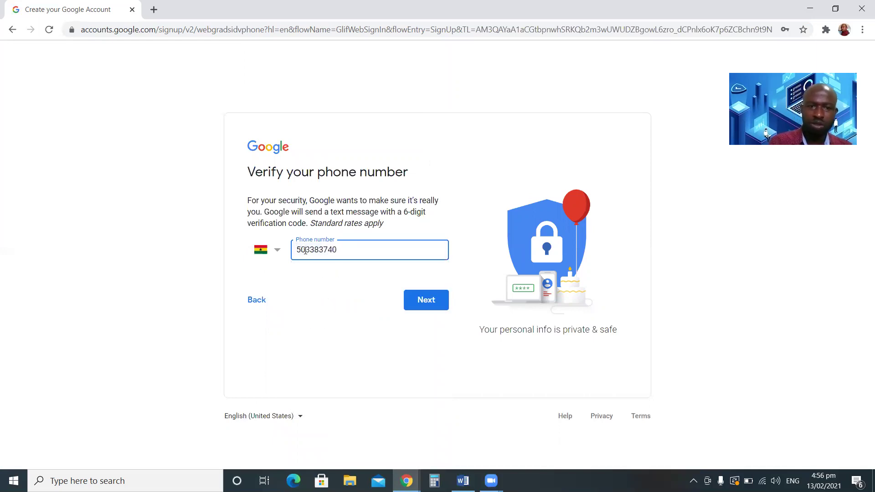
pyautogui.click(203, 274)
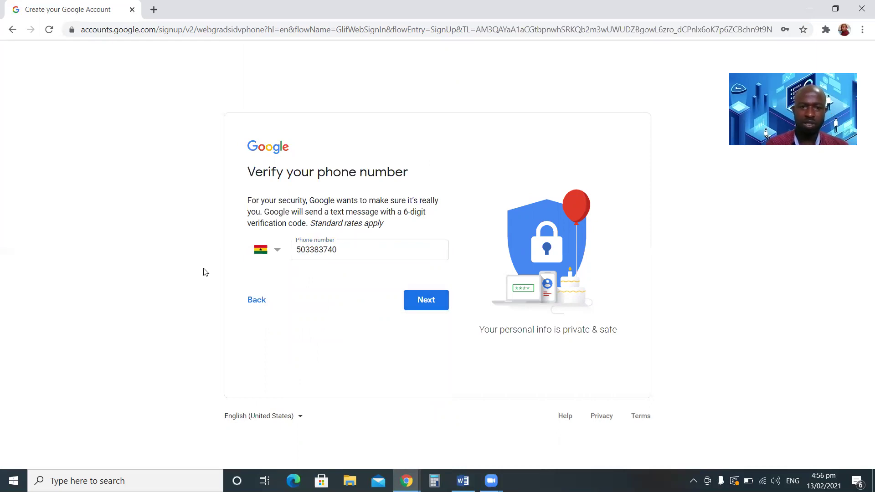
# Submit the phone number, then enter and verify the six-digit SMS code
pyautogui.click(430, 305)
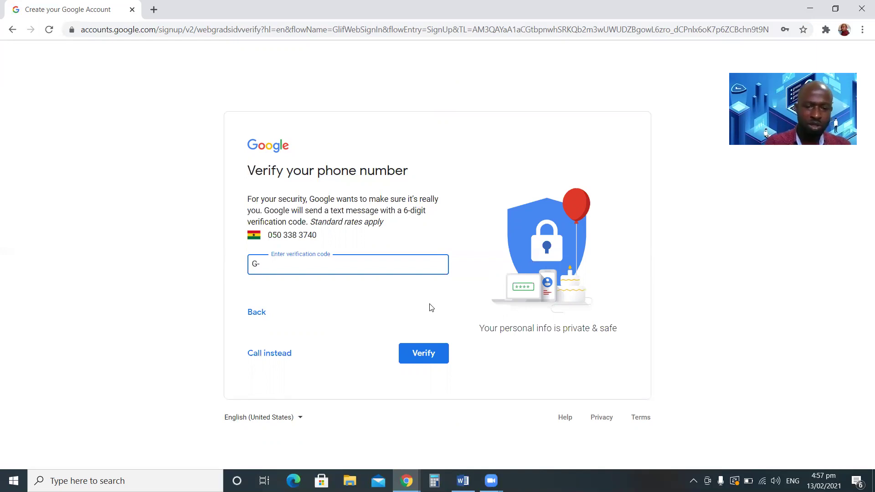
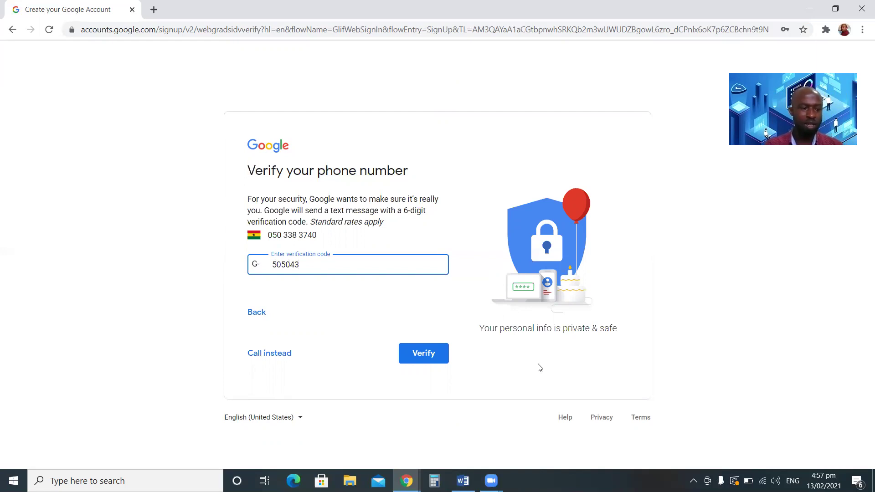
pyautogui.click(431, 356)
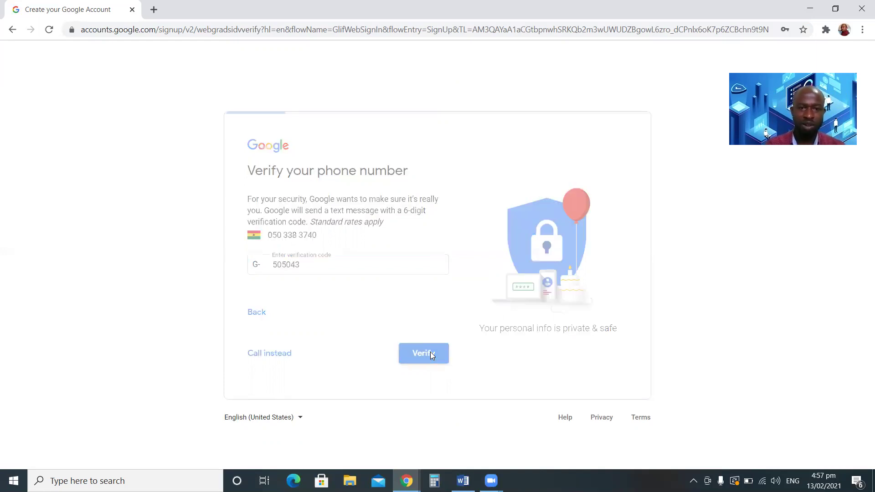
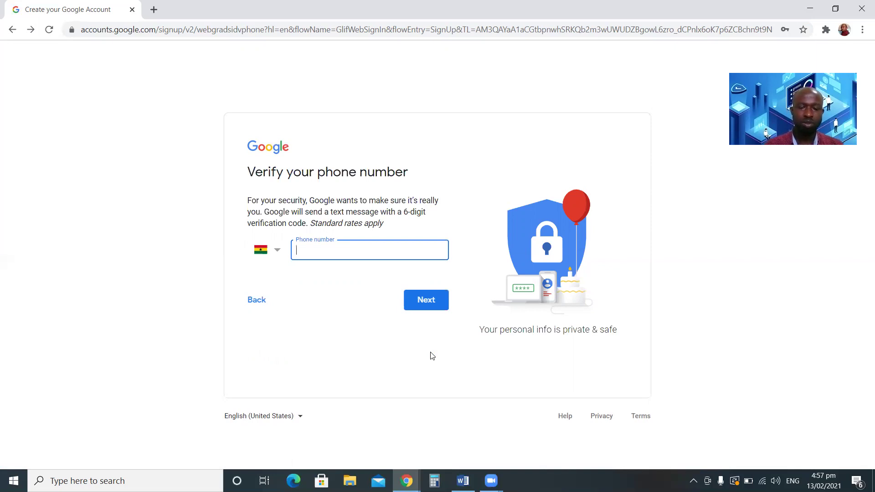
# Bring up the saved phone number suggestions in the Phone number field
pyautogui.press('Down')
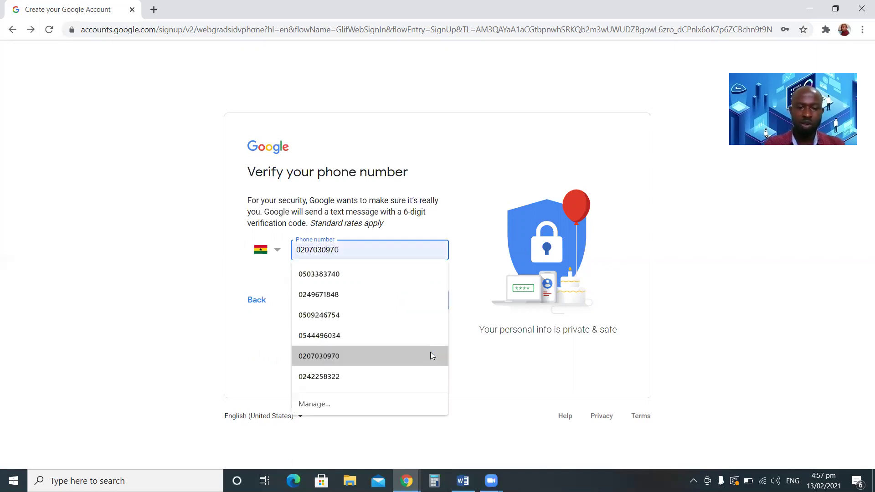
# Fill the Phone number field from the saved autofill suggestion and submit it for verification
pyautogui.press('Escape')
pyautogui.press('Down')
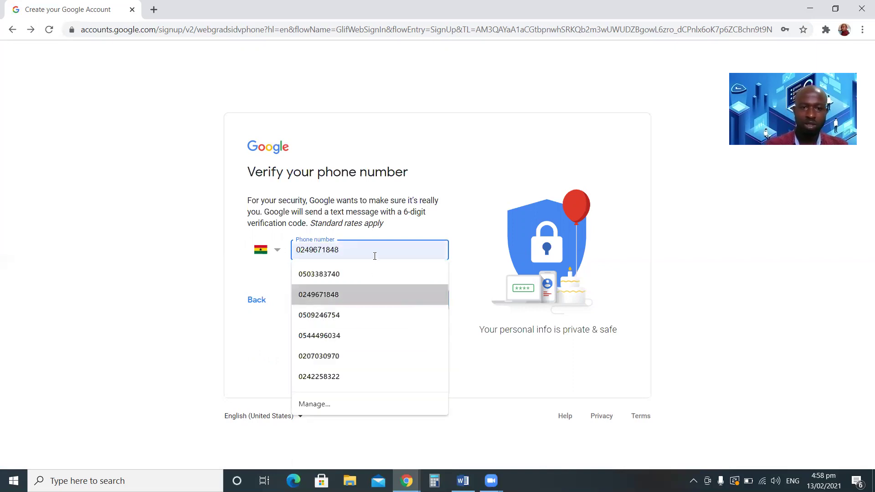
pyautogui.write('0')
pyautogui.press('BackSpace')
pyautogui.write('5444')
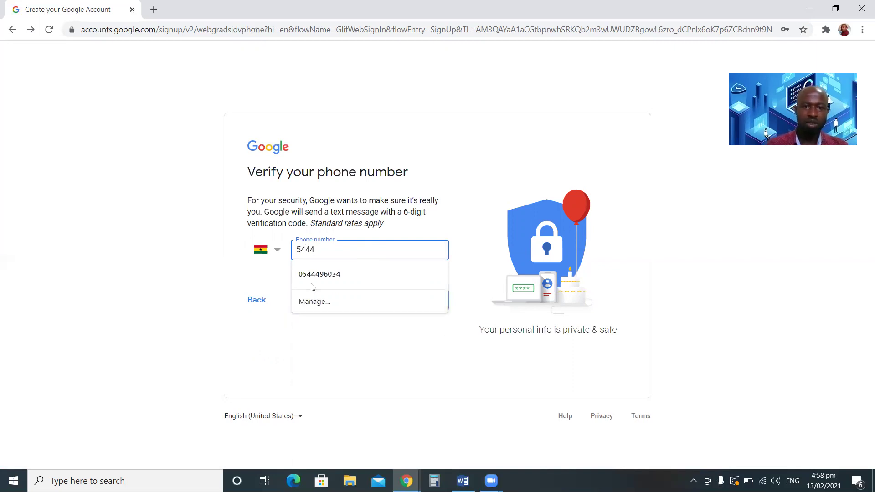
pyautogui.click(313, 277)
pyautogui.click(423, 309)
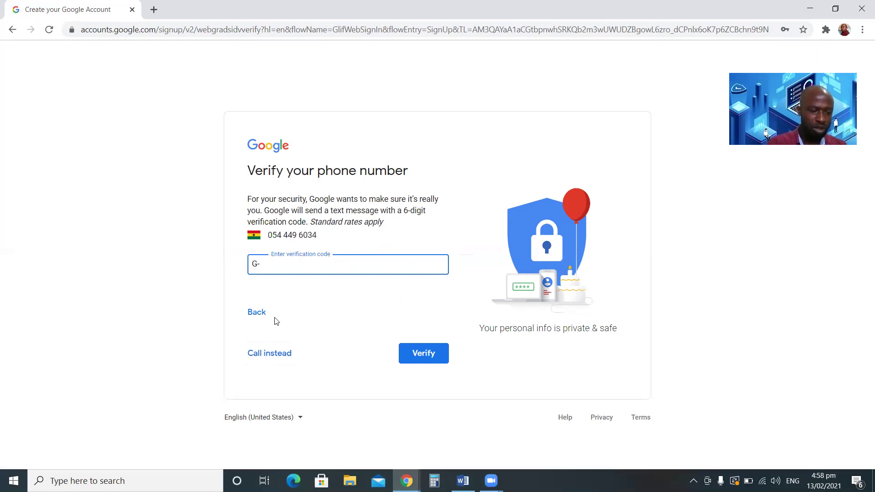
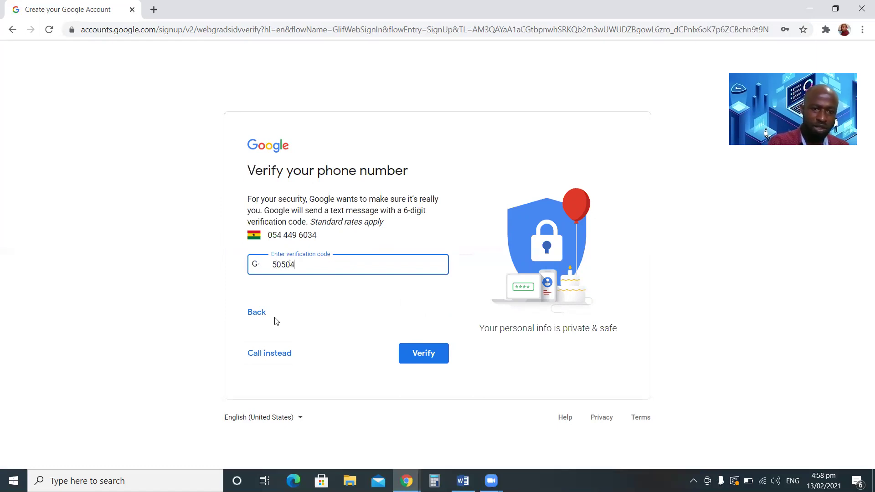
# Submit a 6-digit code, clear it after rejection, and choose 'Call instead'
pyautogui.click(424, 354)
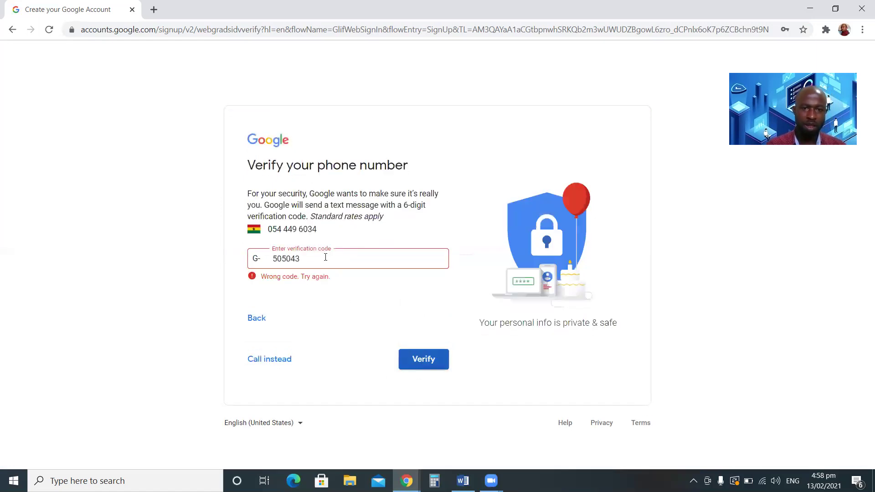
pyautogui.moveTo(303, 259); pyautogui.dragTo(254, 258)
pyautogui.press('BackSpace')
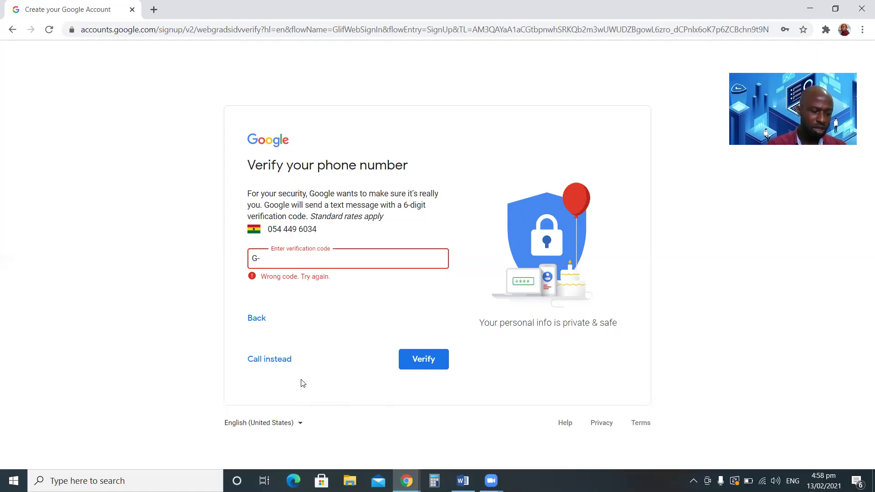
pyautogui.click(282, 362)
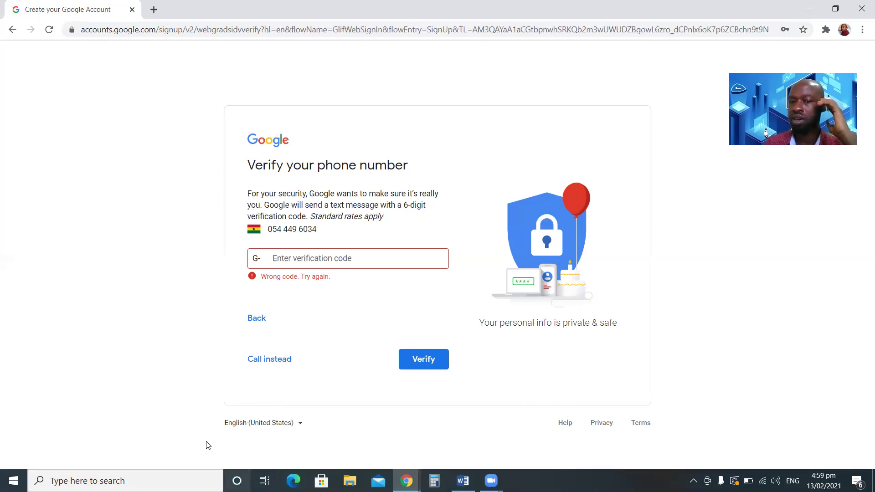
# Enter the newly received 6-digit verification code and click Verify
pyautogui.click(326, 263)
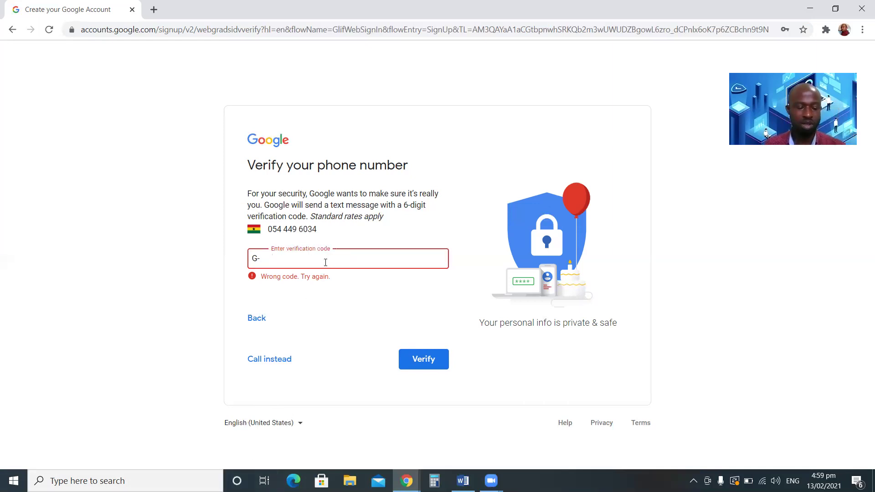
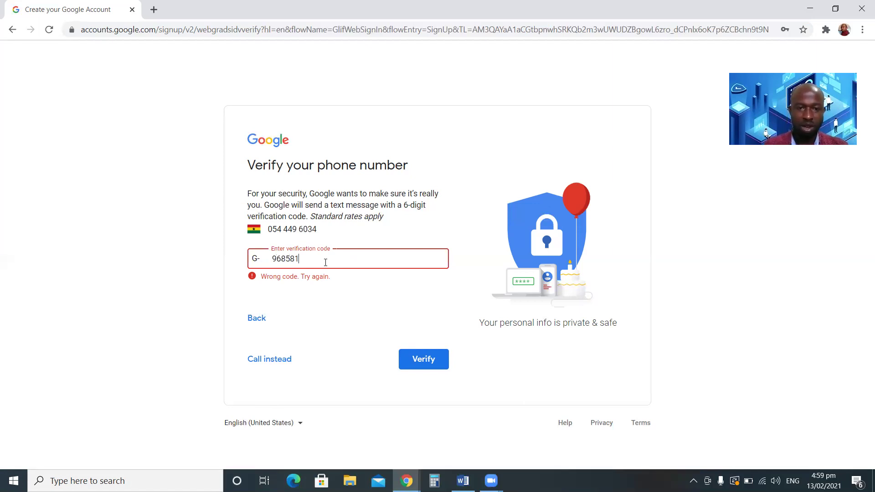
pyautogui.click(424, 359)
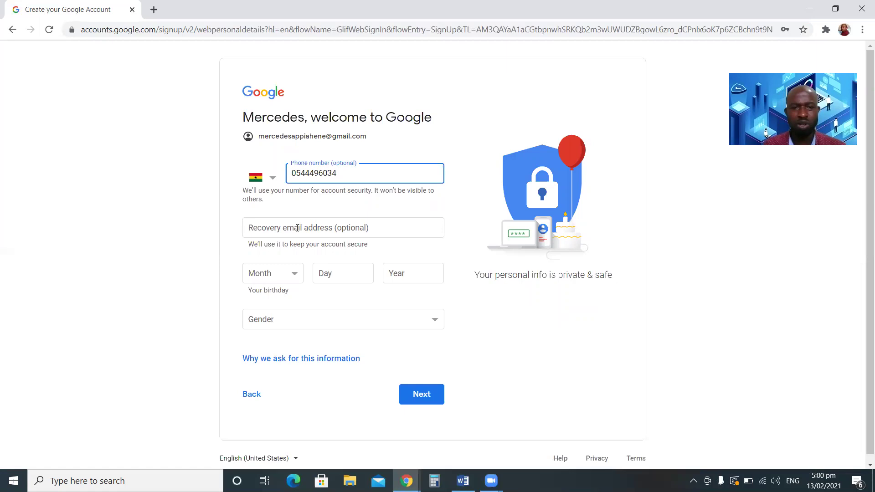
pyautogui.click(276, 275)
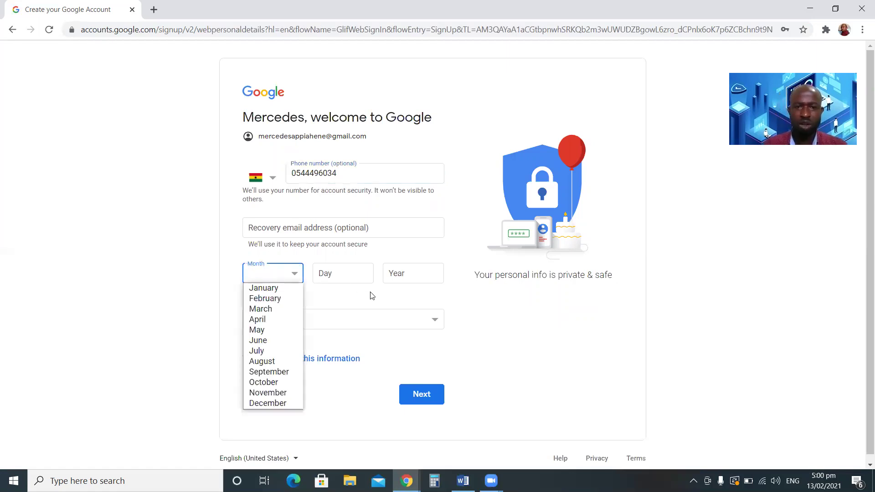
pyautogui.click(378, 308)
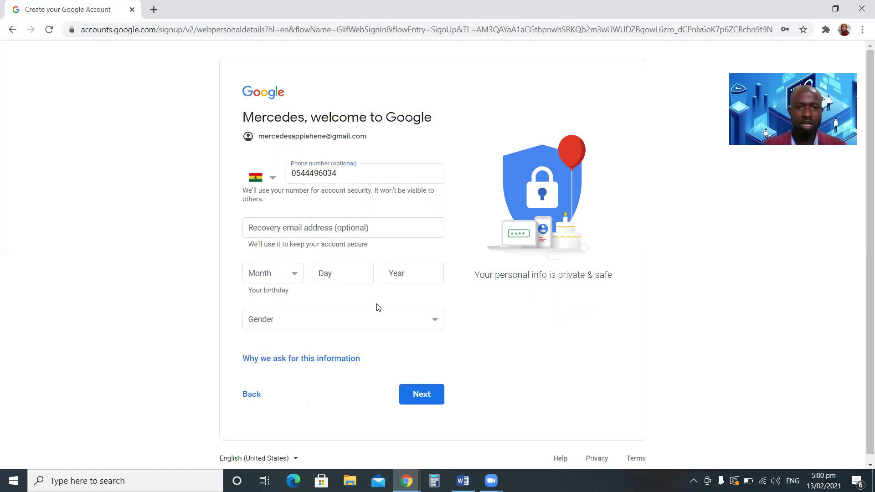
pyautogui.click(280, 278)
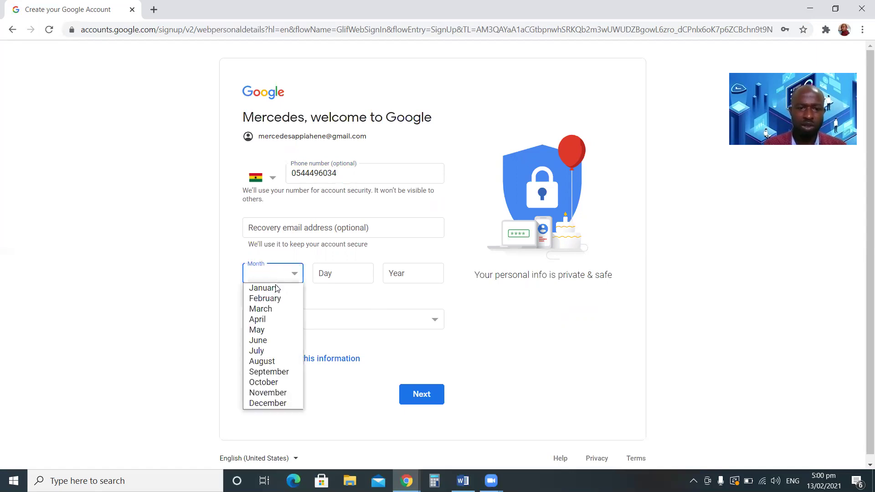
pyautogui.click(272, 310)
pyautogui.click(329, 278)
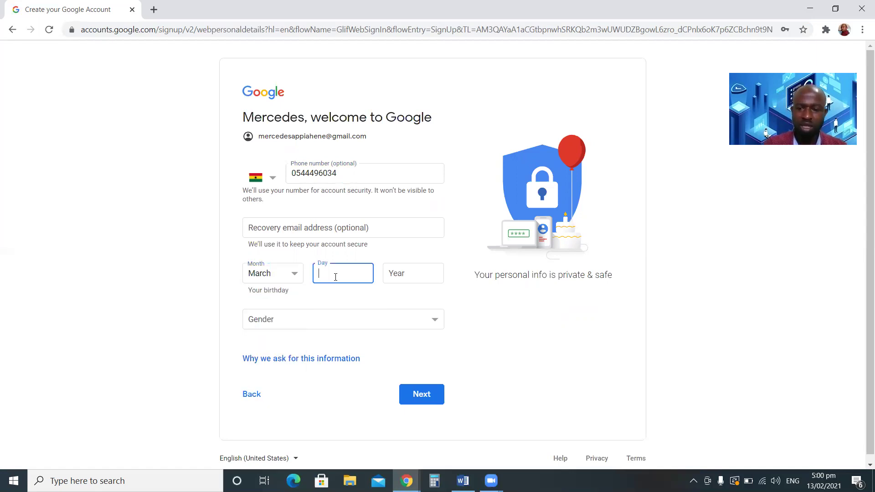
pyautogui.write('6')
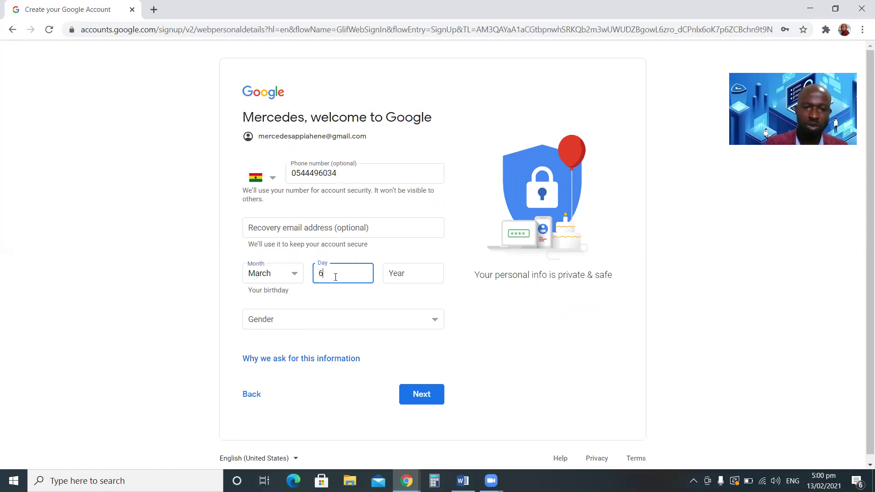
pyautogui.click(415, 272)
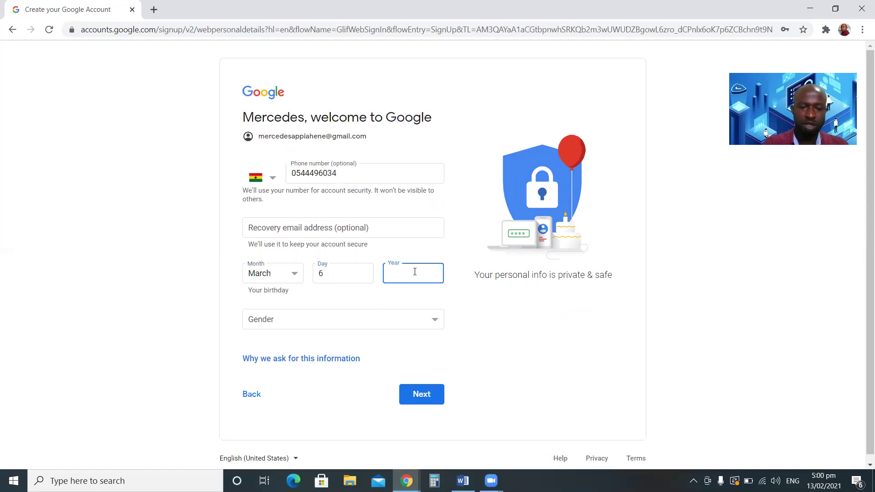
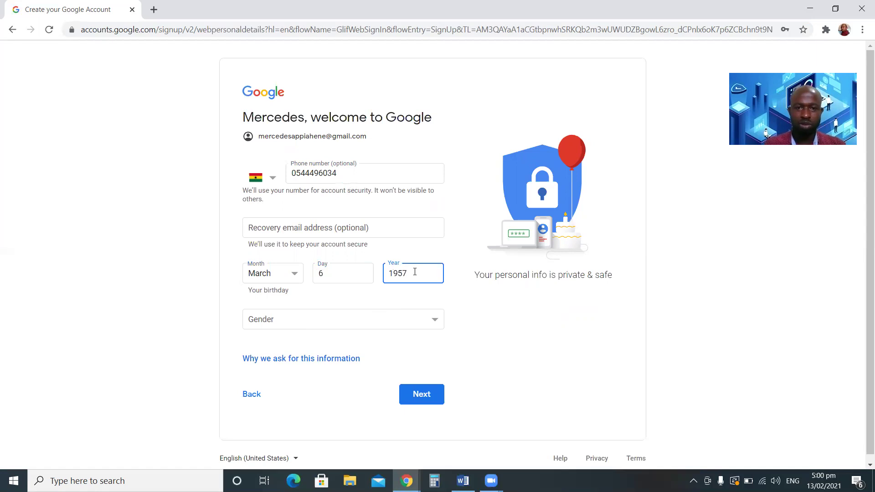
# Choose Female as the gender and continue to the next sign-up page
pyautogui.click(367, 314)
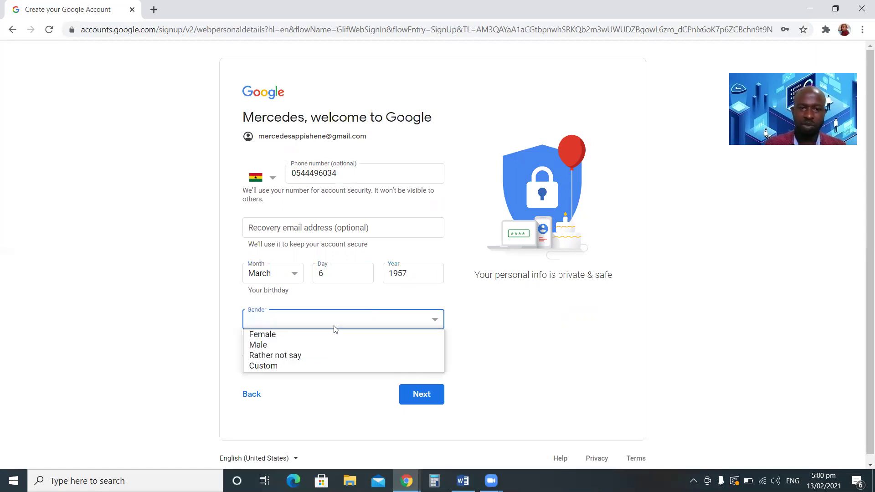
pyautogui.click(288, 338)
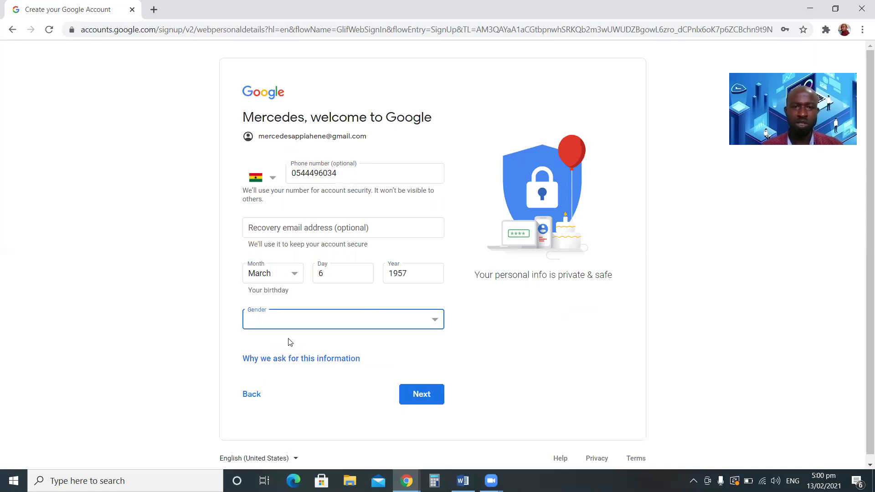
pyautogui.click(423, 395)
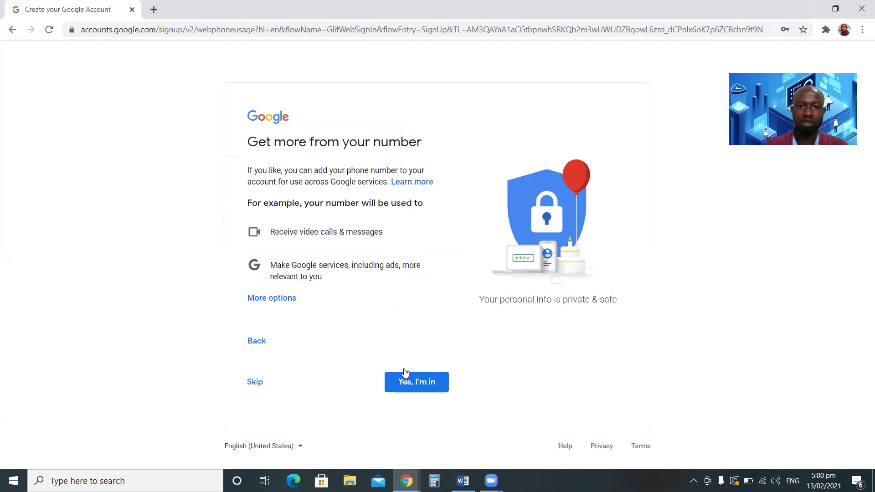
# Accept using the number across Google services and agree to the Privacy and Terms
pyautogui.click(432, 384)
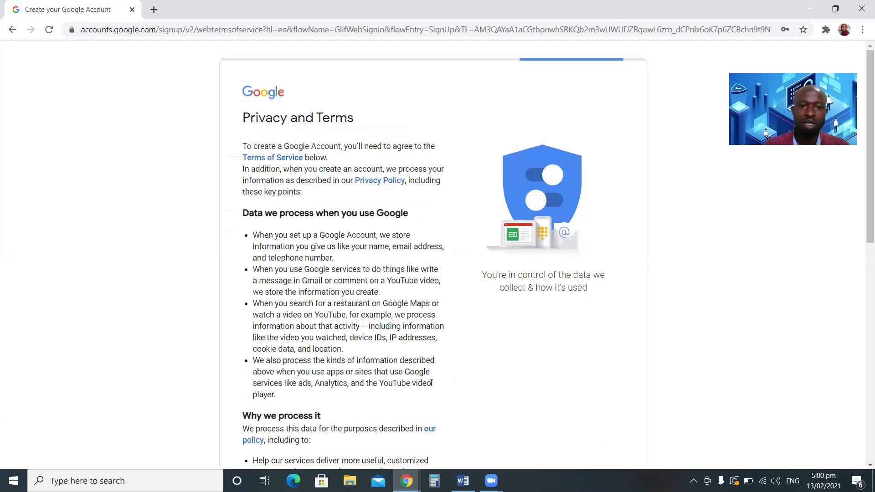
pyautogui.scroll(-3, 862, 255)
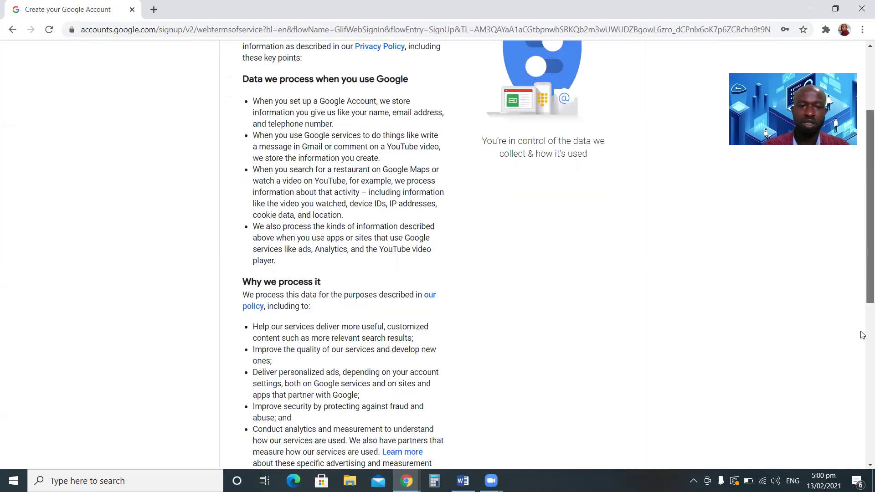
pyautogui.scroll(-8, 861, 423)
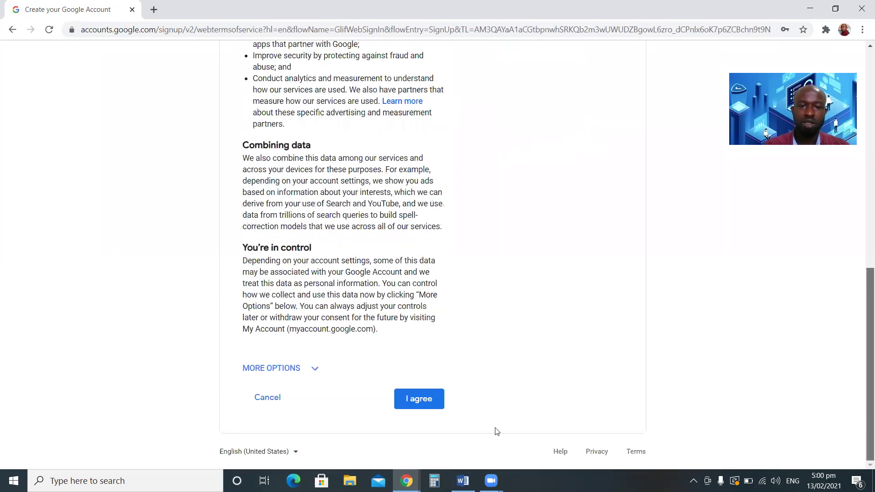
pyautogui.click(426, 400)
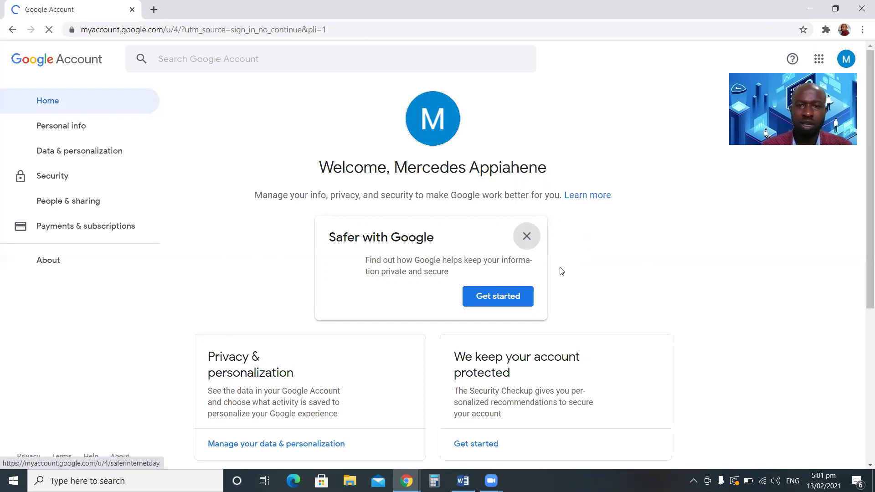
# Dismiss the Safer with Google card and launch Gmail from the Google apps grid
pyautogui.click(527, 237)
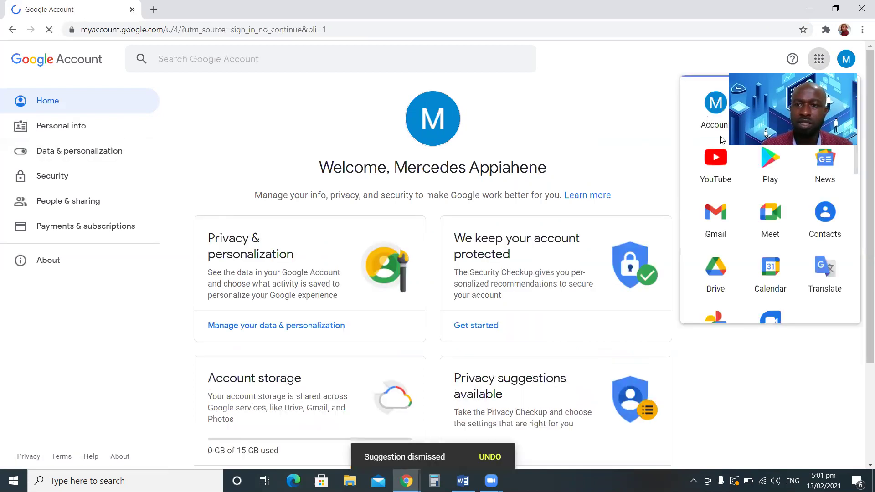
pyautogui.click(721, 226)
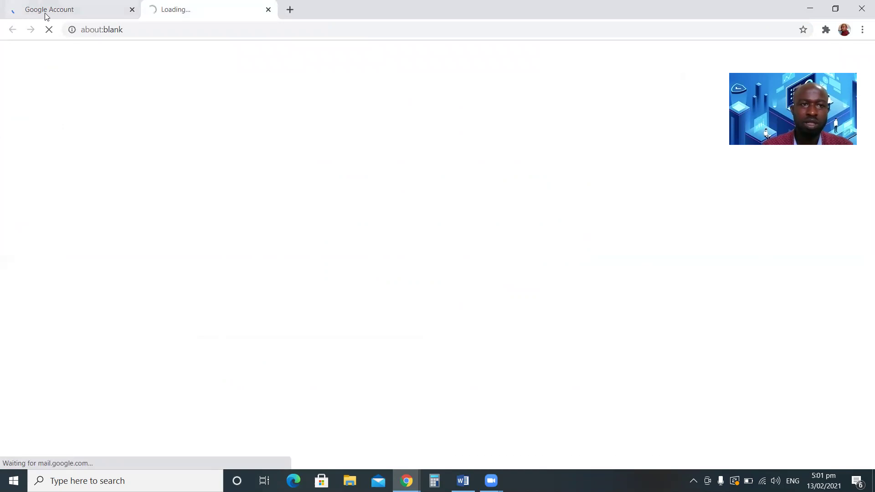
pyautogui.click(59, 17)
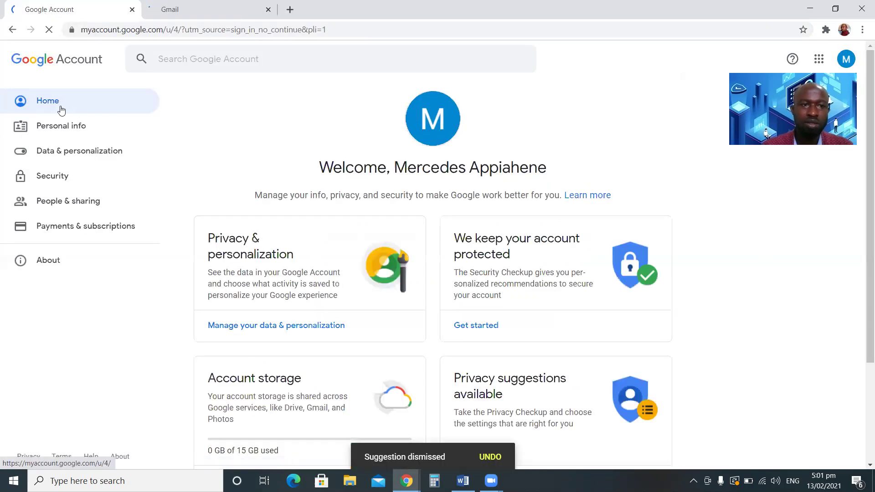
pyautogui.click(62, 109)
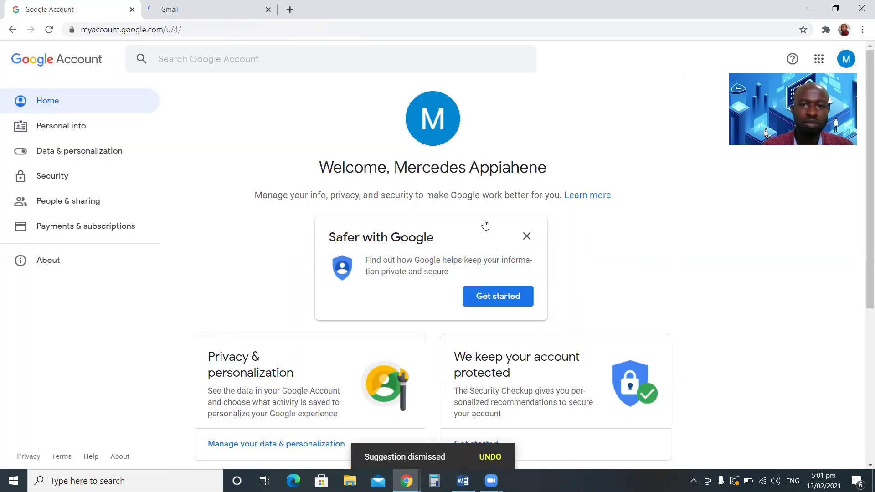
pyautogui.click(510, 295)
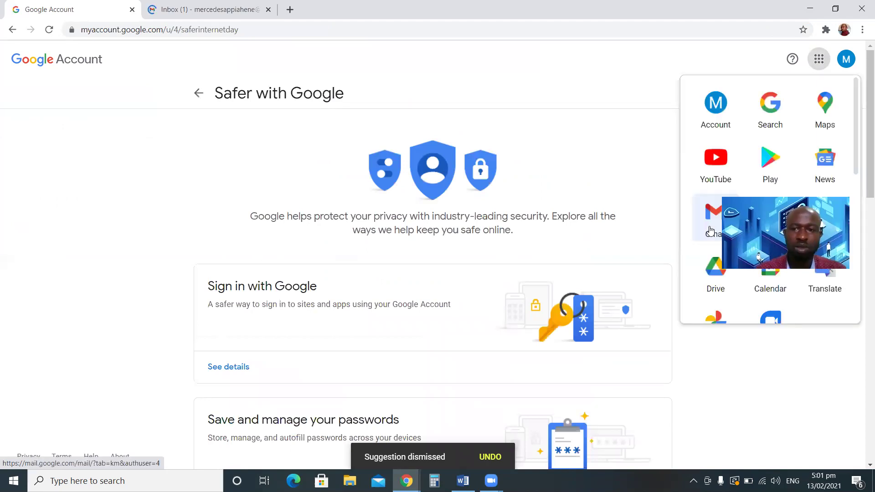
pyautogui.click(710, 230)
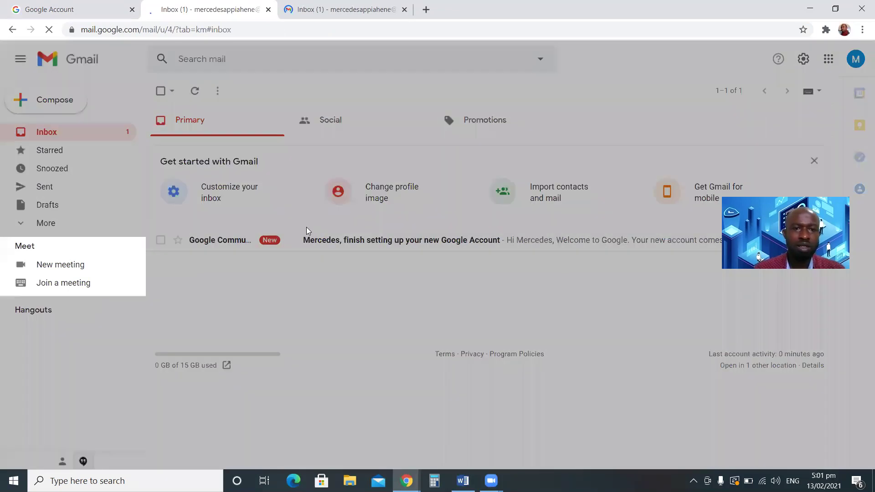
# Dismiss the Google Meet announcement and check the account's address in the account menu
pyautogui.click(592, 145)
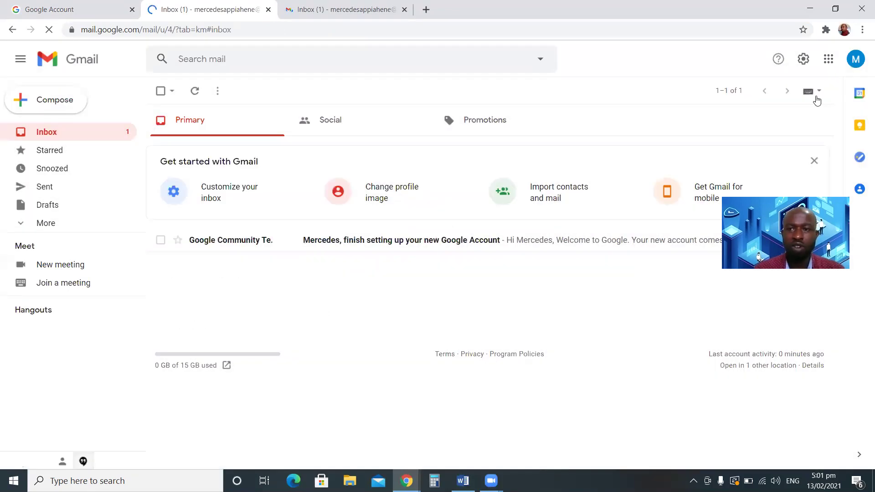
pyautogui.click(856, 61)
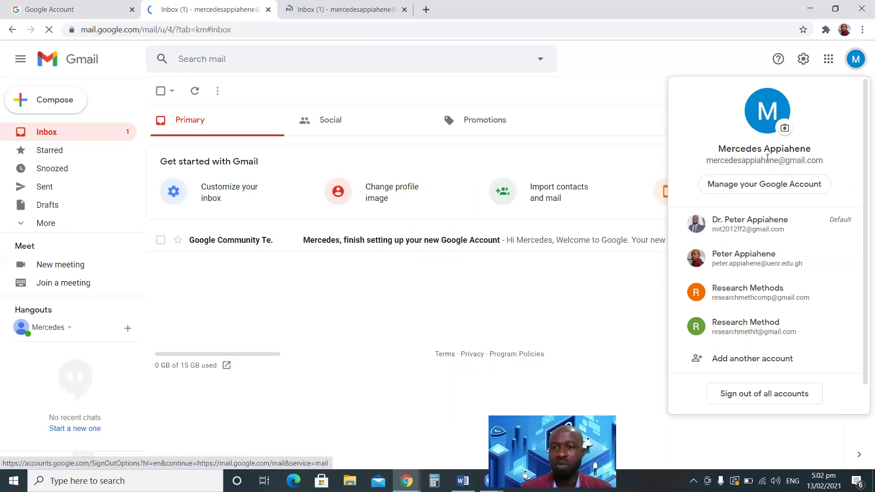
pyautogui.moveTo(709, 162); pyautogui.dragTo(816, 169)
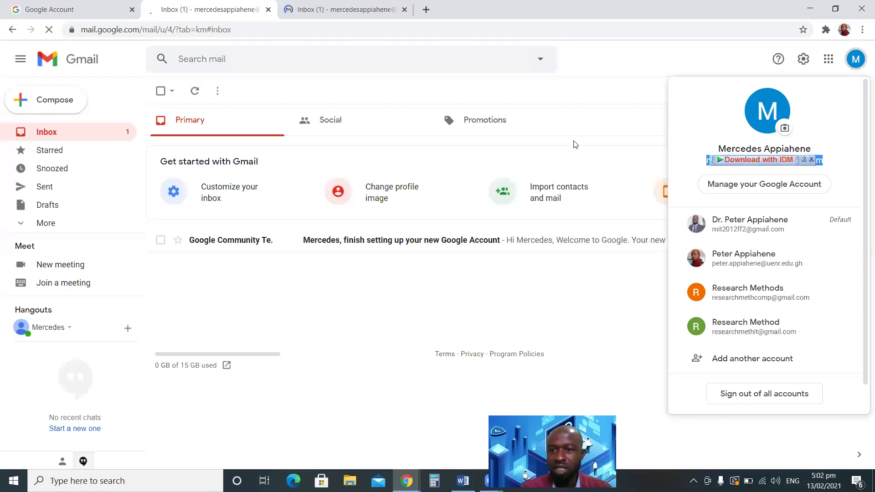
pyautogui.click(639, 80)
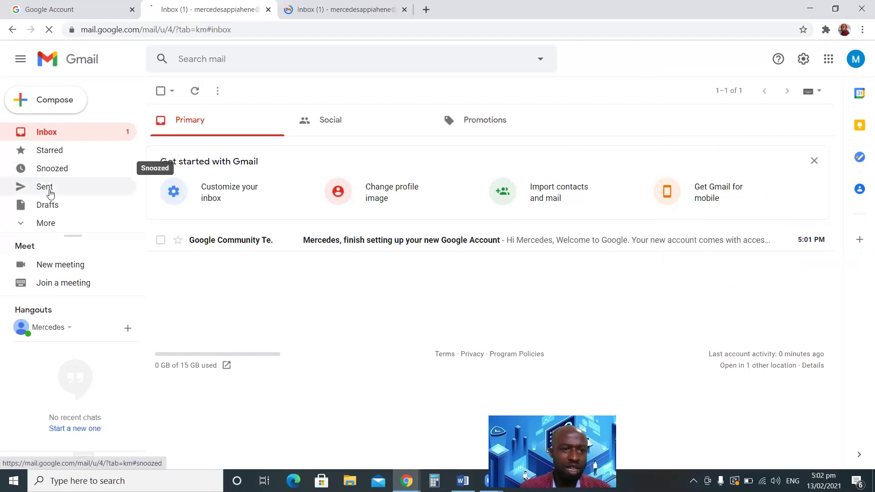
# Reveal the extra mailbox labels like Important and Chats, then start a new message
pyautogui.click(30, 225)
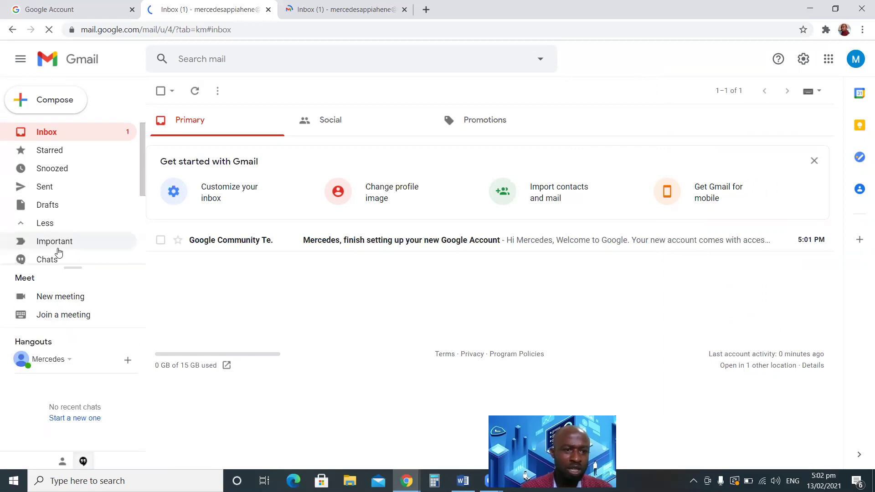
pyautogui.scroll(-2, 63, 242)
pyautogui.scroll(-1, 70, 208)
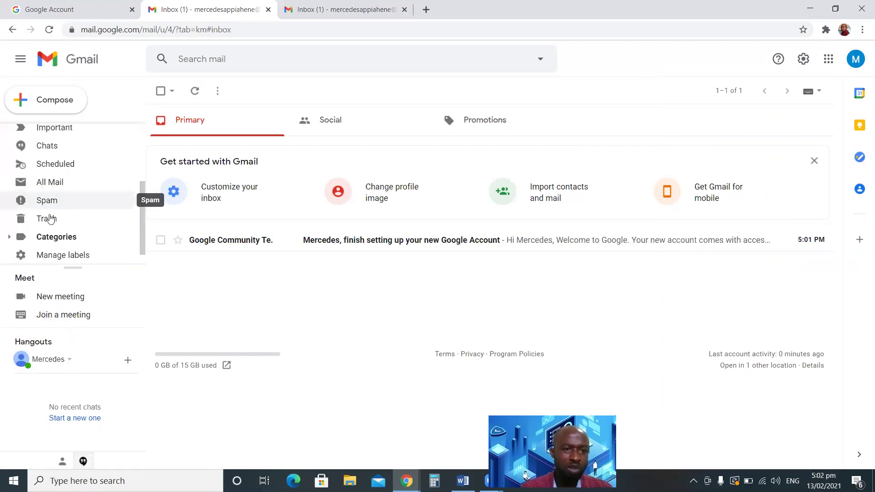
pyautogui.scroll(-1, 122, 242)
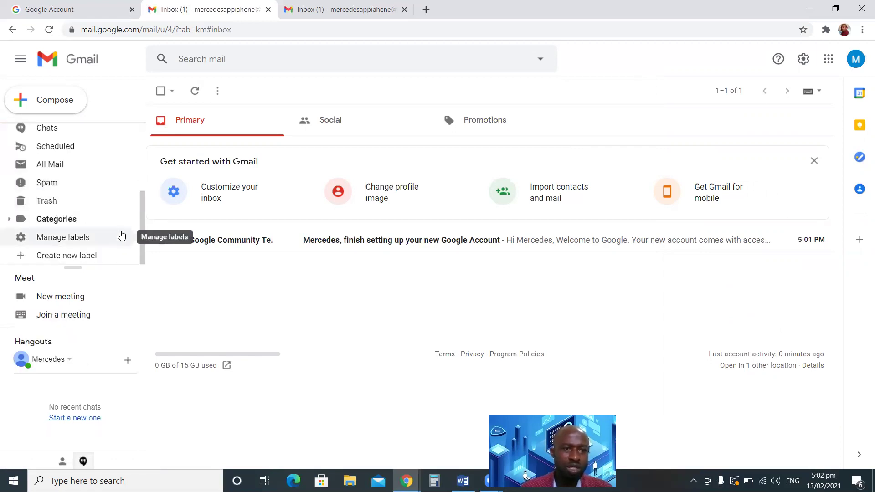
pyautogui.scroll(3, 109, 230)
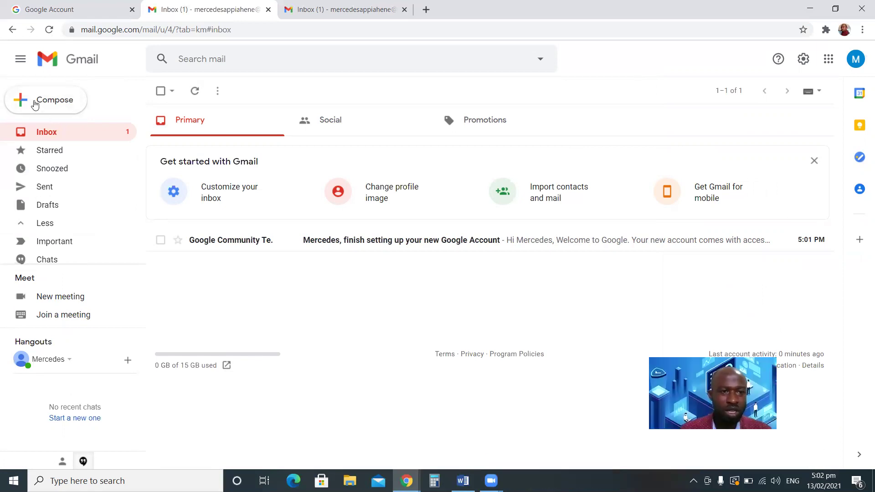
pyautogui.click(60, 106)
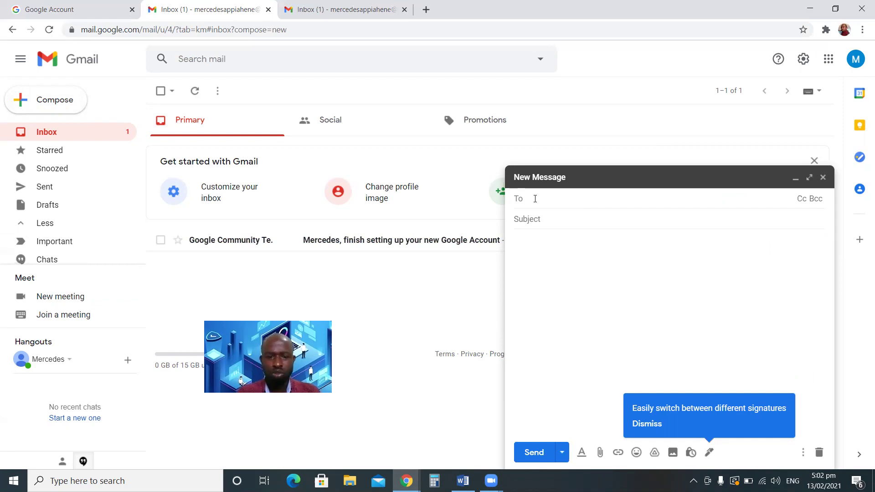
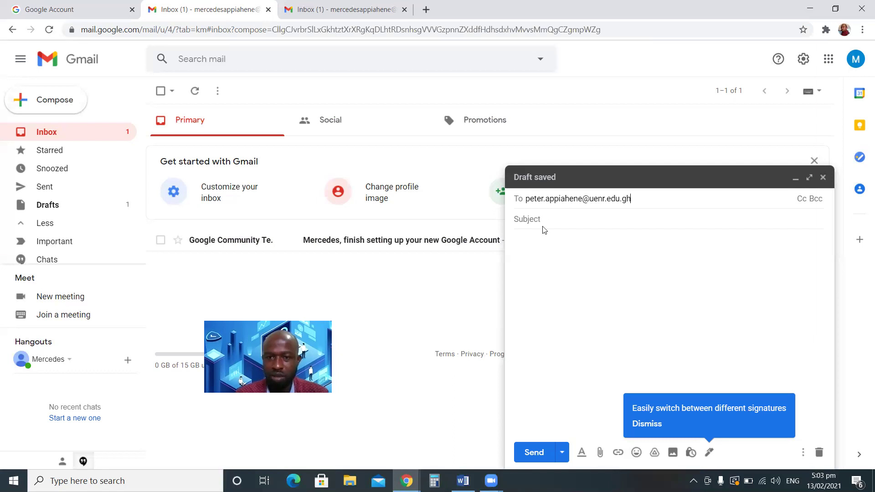
# Address the new message to the recipient's university e-mail address
pyautogui.click(543, 220)
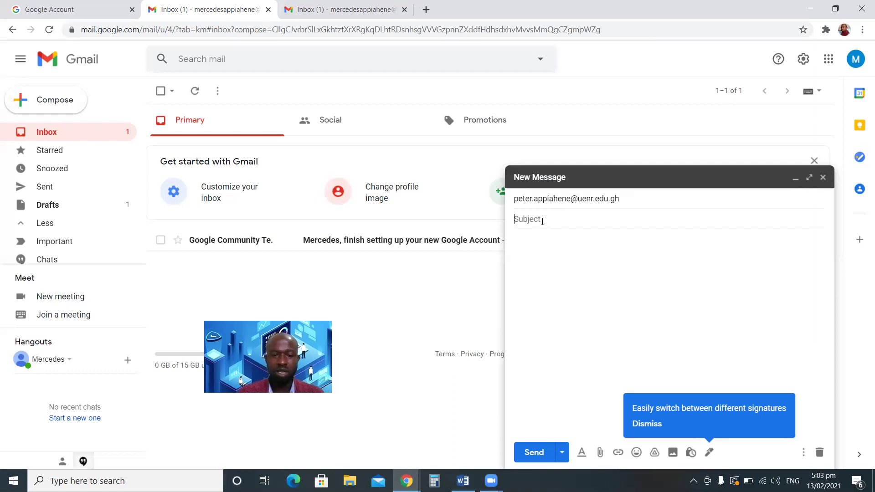
# Enter 'Assignment' in the Subject field, fixing the 'Assihnment' typo
pyautogui.write('Ass')
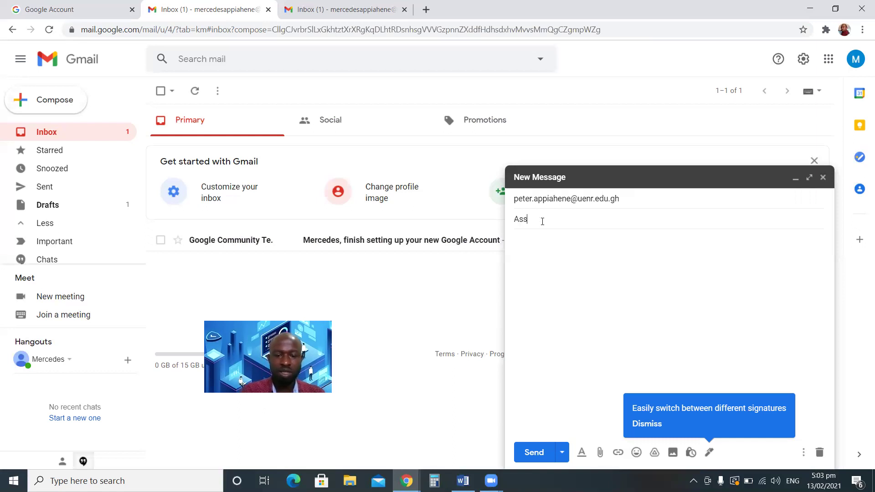
pyautogui.write('ihnment')
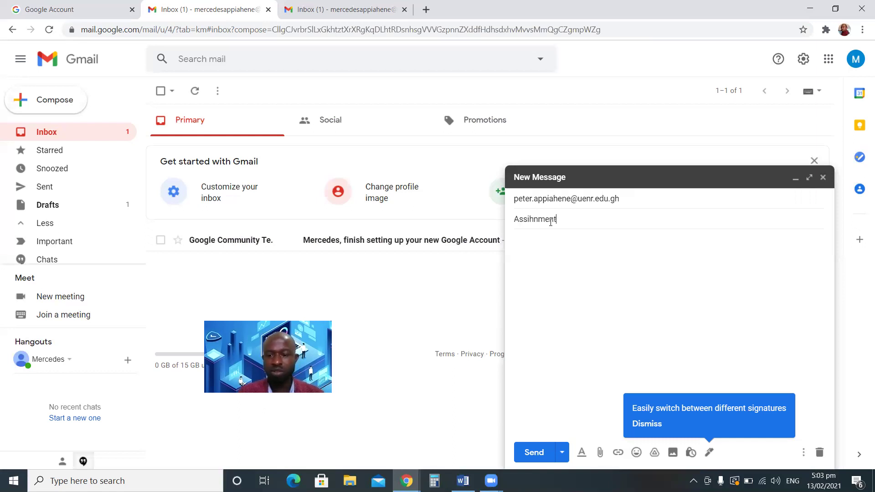
pyautogui.press('BackSpace')
pyautogui.press('BackSpace')
pyautogui.press('BackSpace')
pyautogui.press('BackSpace')
pyautogui.press('BackSpace')
pyautogui.press('BackSpace')
pyautogui.press('BackSpace')
pyautogui.press('BackSpace')
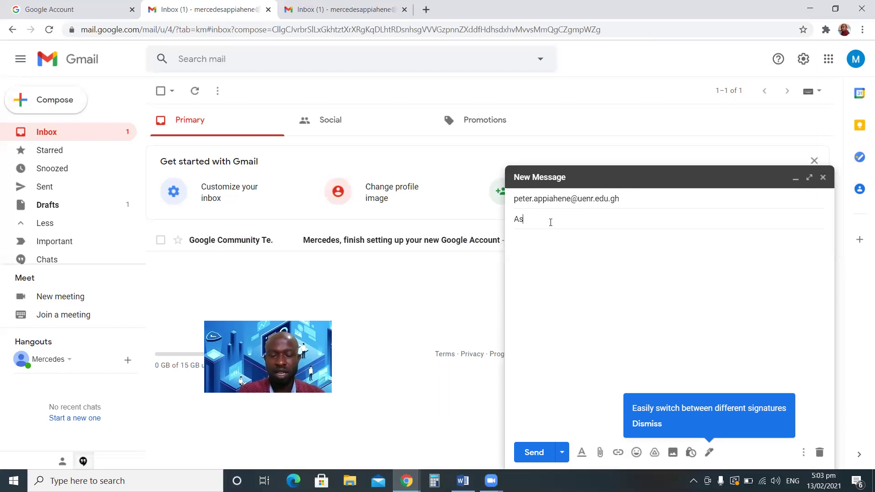
pyautogui.write('si')
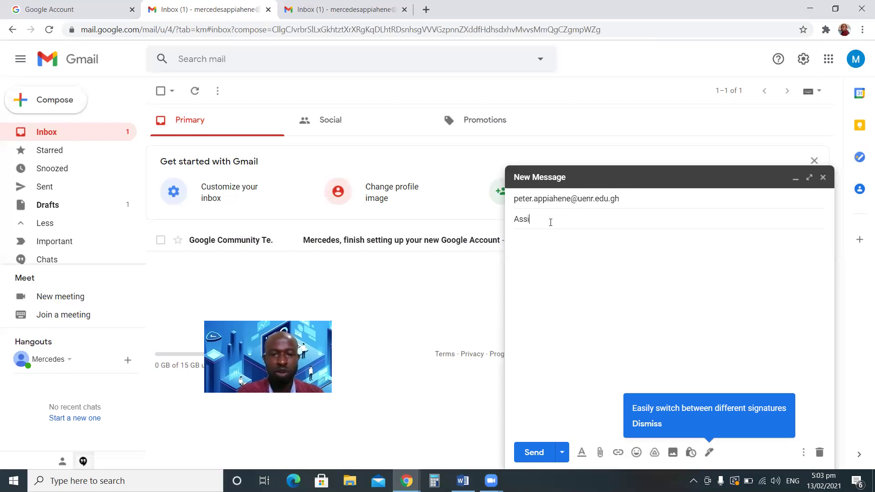
pyautogui.write('gnment')
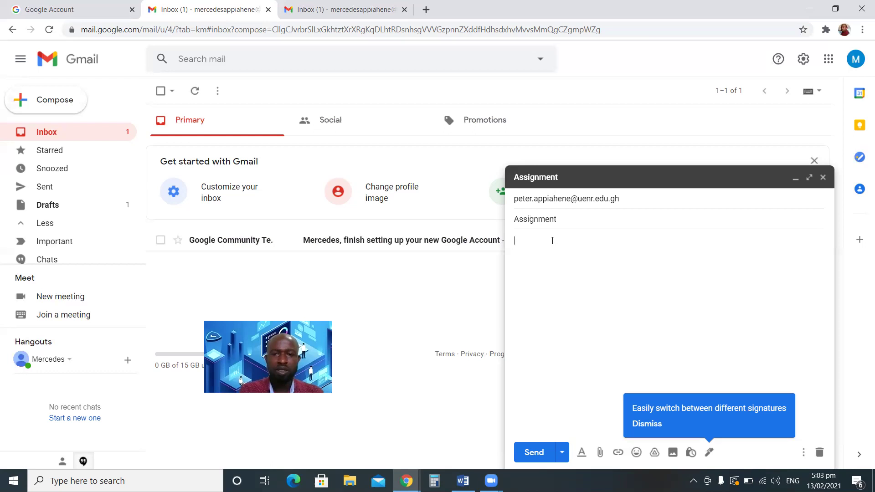
# Fix typos and type 'Please sir this is your student with index number' plus the student's index number
pyautogui.press('BackSpace')
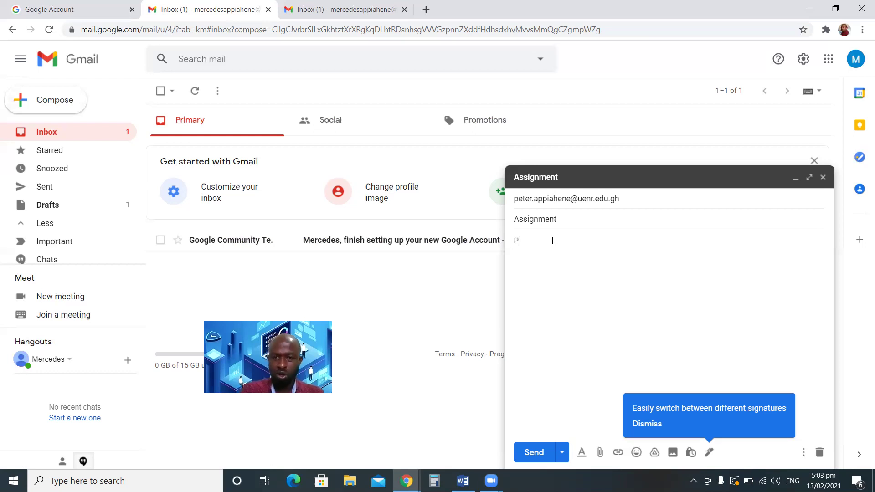
pyautogui.press('BackSpace')
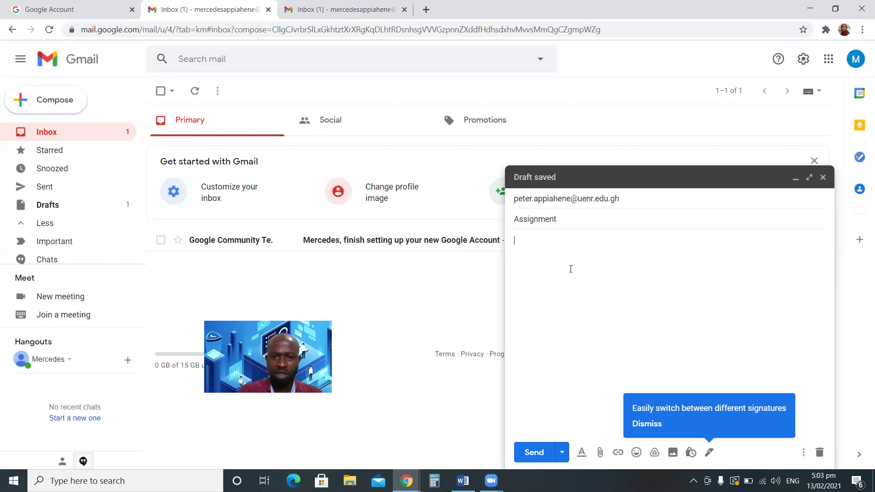
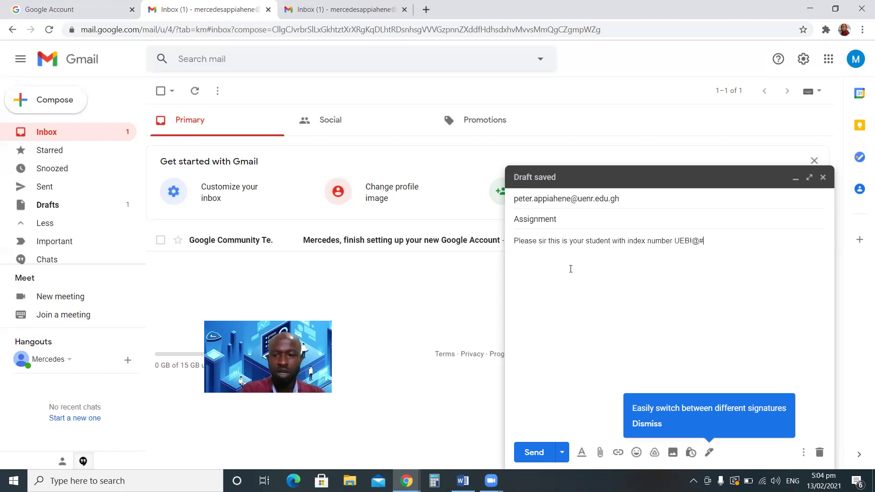
pyautogui.press('BackSpace')
pyautogui.press('BackSpace')
pyautogui.press('BackSpace')
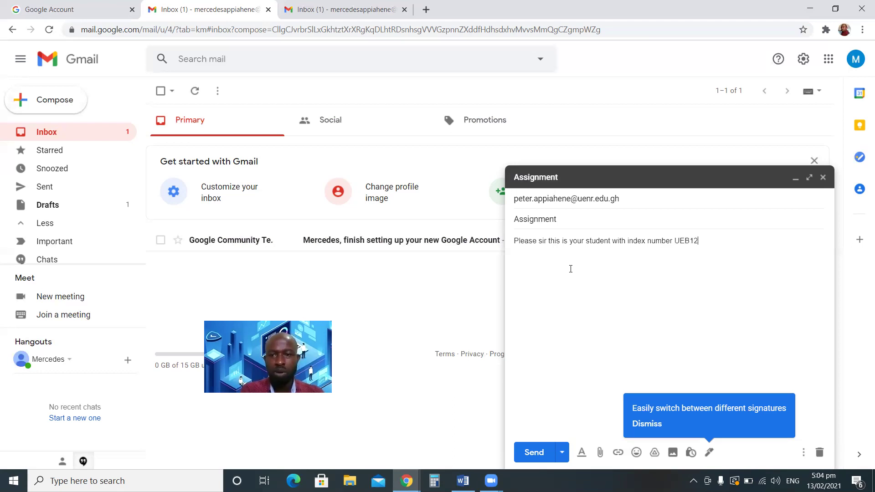
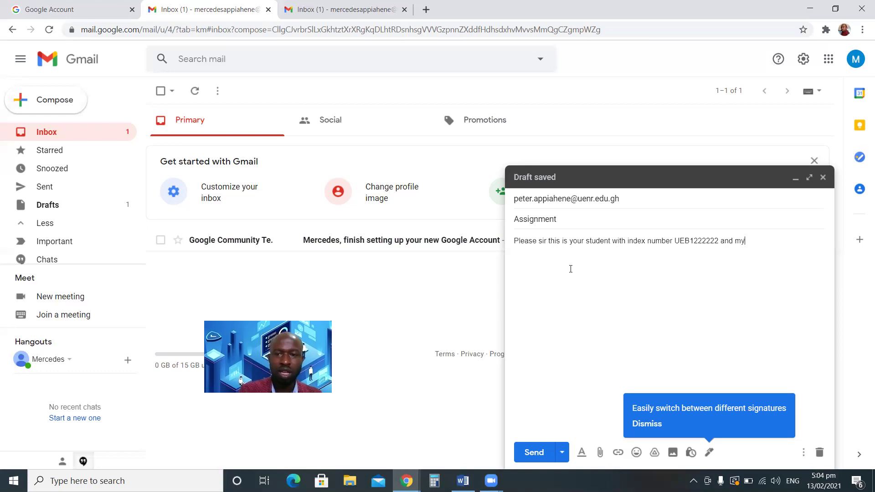
# Add 'Am sending this email to submit my assignment.' using the suggestion, and begin the closing 'Thank'
pyautogui.press('BackSpace')
pyautogui.press('BackSpace')
pyautogui.press('BackSpace')
pyautogui.press('BackSpace')
pyautogui.press('BackSpace')
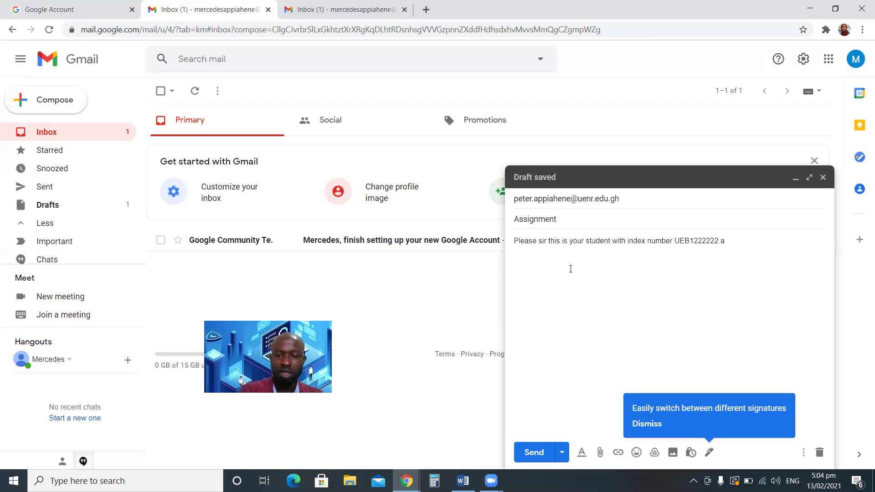
pyautogui.press('BackSpace')
pyautogui.write('. Am s')
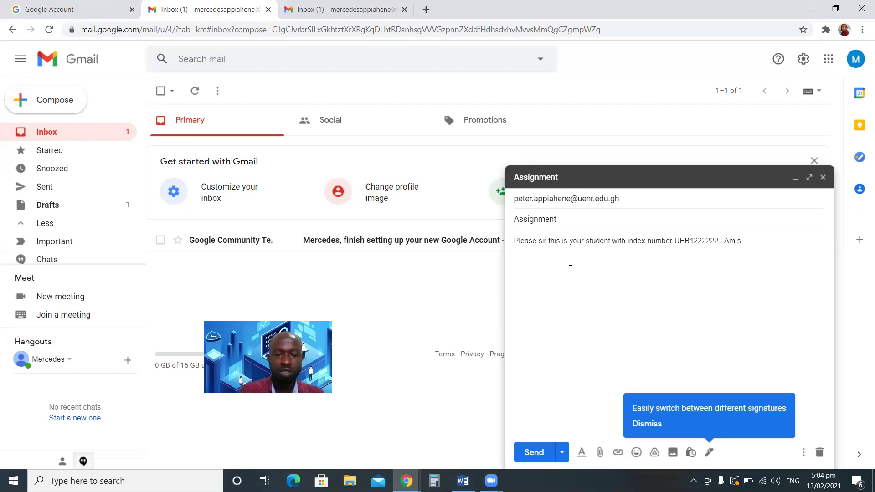
pyautogui.write('end')
pyautogui.write('ing th')
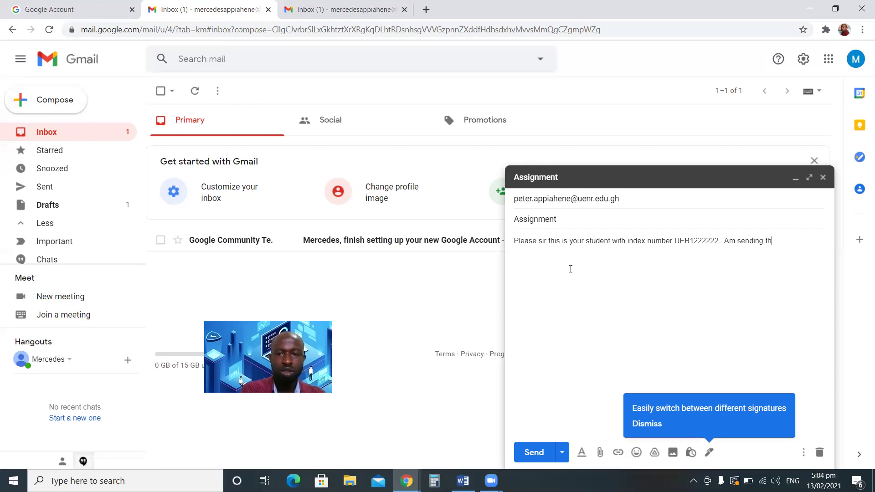
pyautogui.write('is email to s')
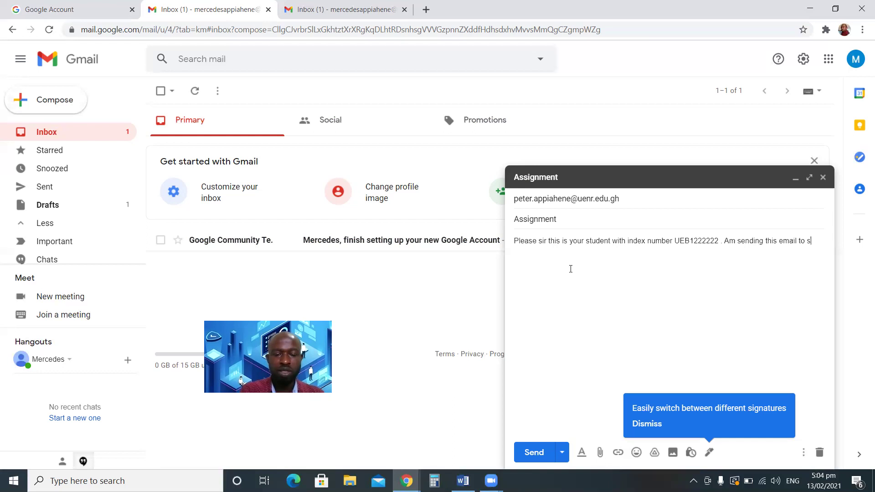
pyautogui.write('ubmit my')
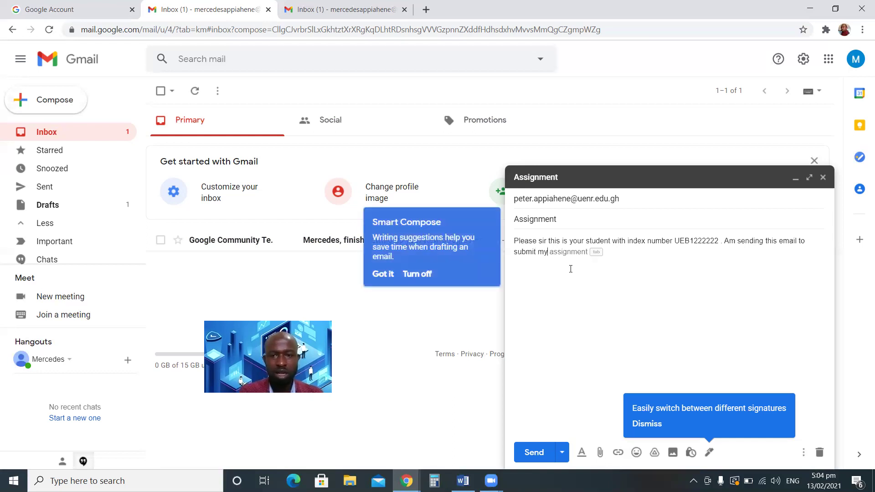
pyautogui.press('Tab')
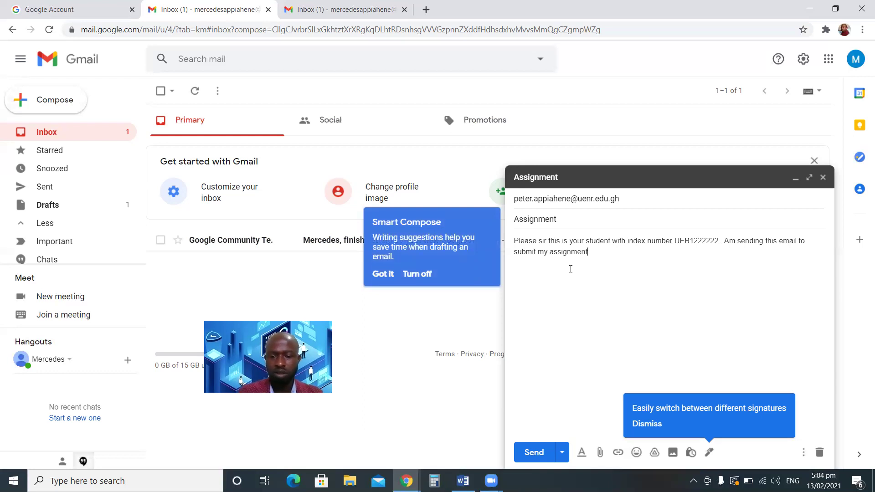
pyautogui.write('han')
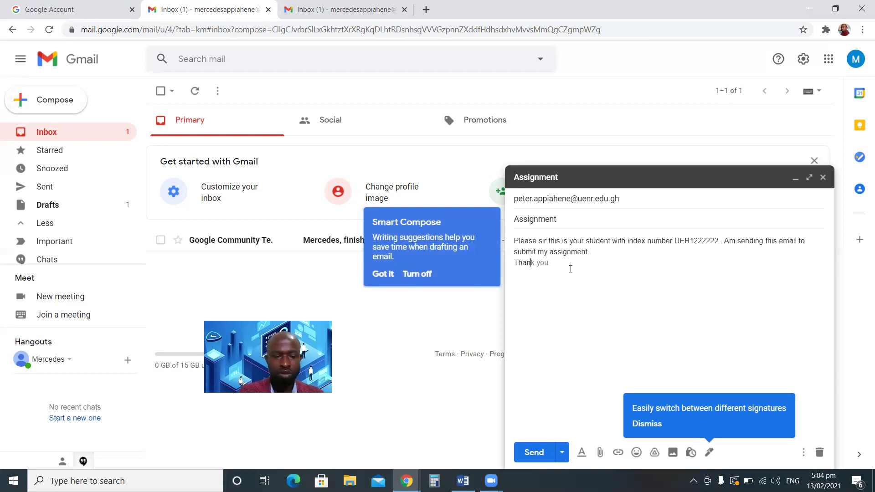
pyautogui.write('.')
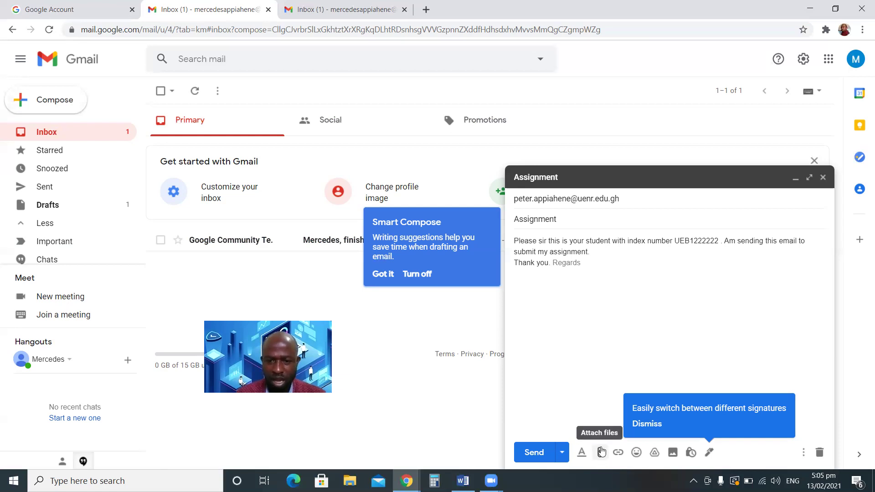
# Bring up the file chooser to attach a file to the email
pyautogui.click(601, 451)
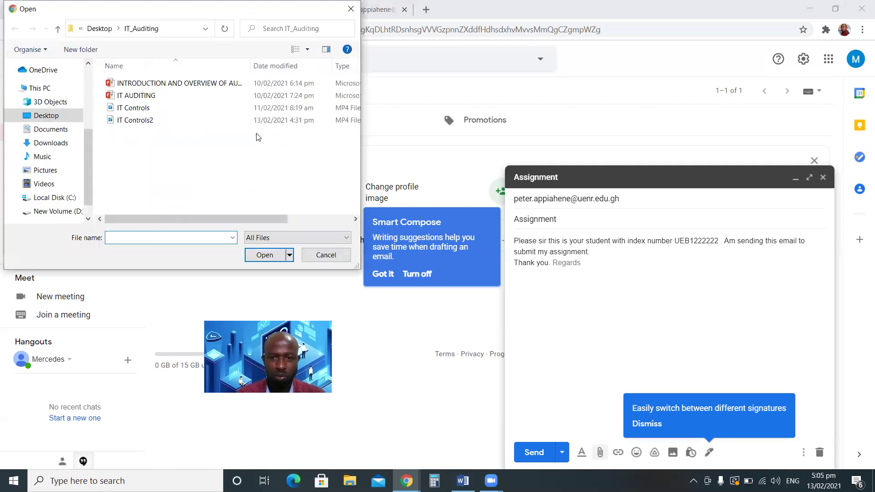
# Restart the Attach files chooser and navigate to the Desktop folder
pyautogui.click(271, 297)
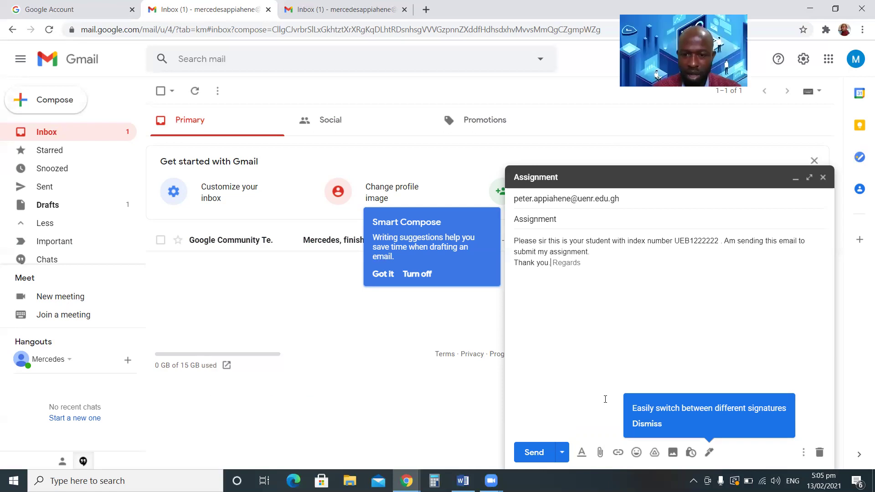
pyautogui.click(600, 453)
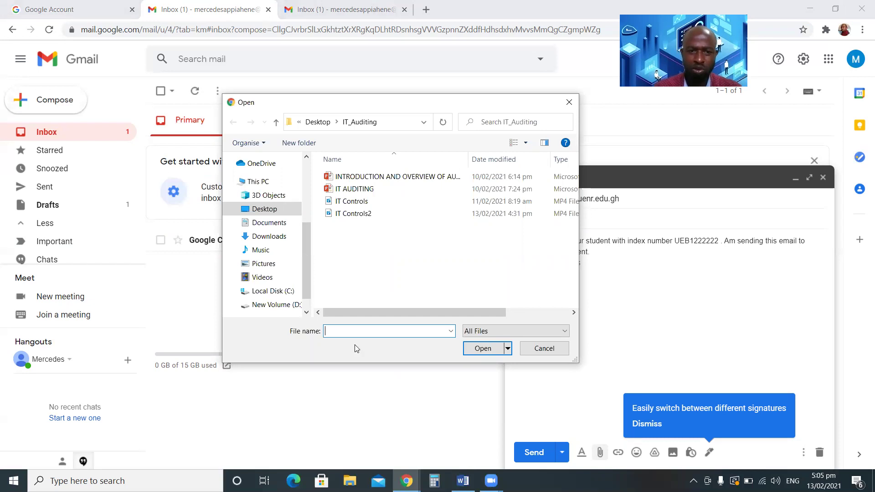
pyautogui.scroll(2, 295, 212)
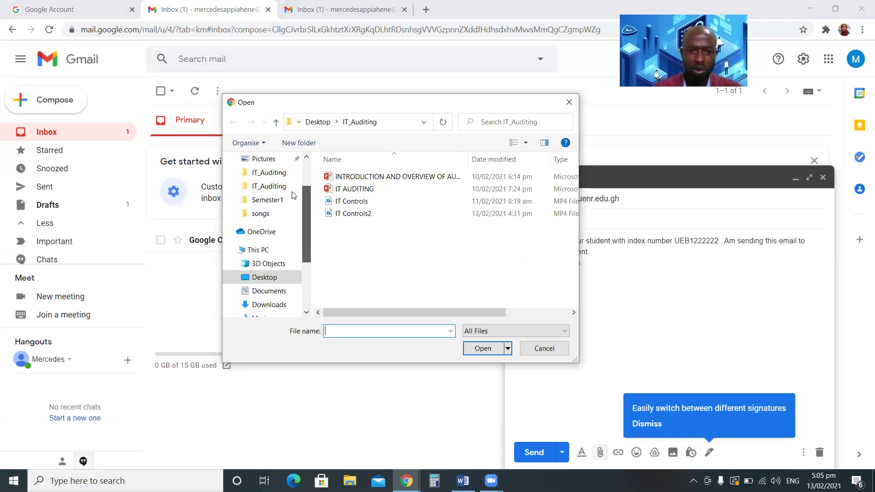
pyautogui.scroll(1, 292, 191)
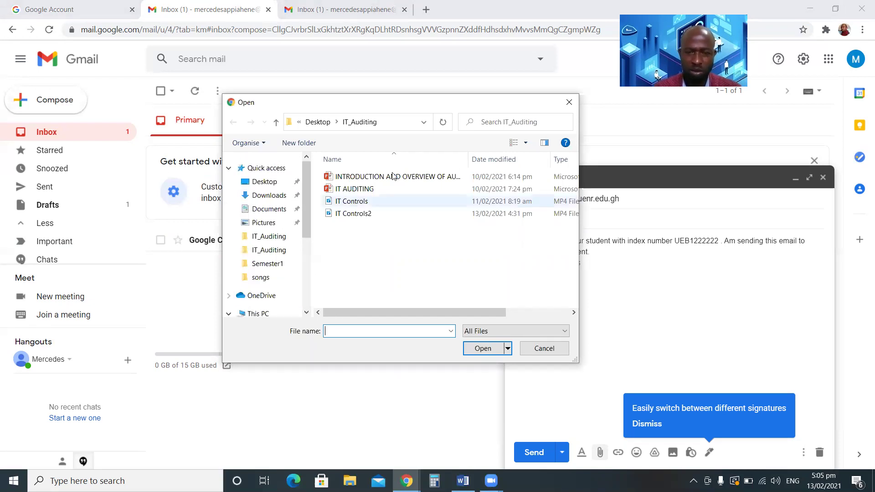
pyautogui.click(264, 182)
# Pick the 'Virtualization in Cloud Computing' Word document on the Desktop and attach it to the draft
pyautogui.scroll(-4, 294, 211)
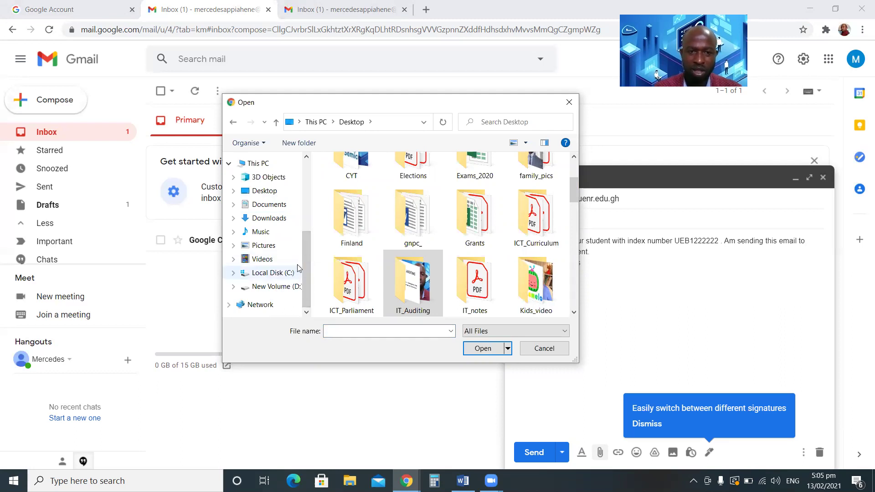
pyautogui.moveTo(306, 253); pyautogui.dragTo(306, 180)
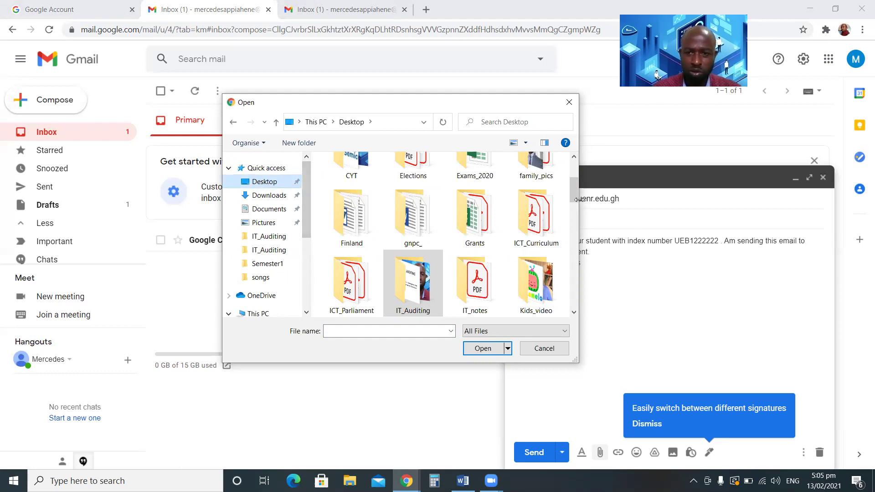
pyautogui.moveTo(575, 229); pyautogui.dragTo(577, 298)
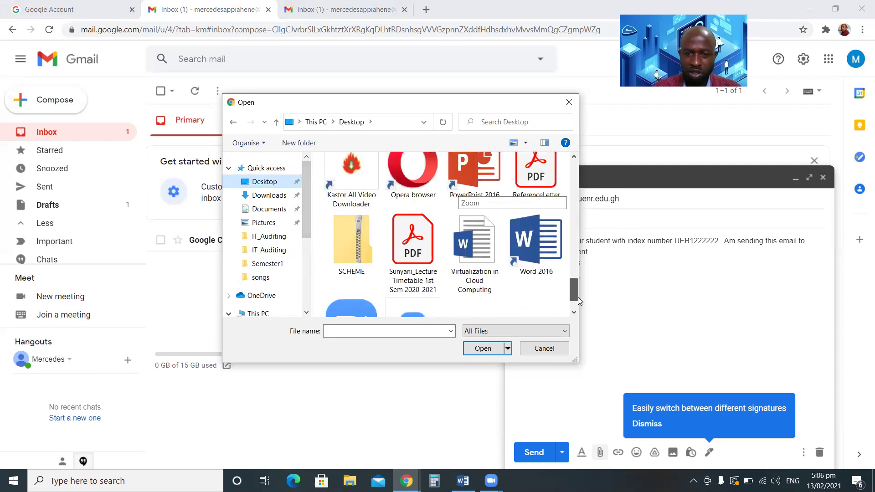
pyautogui.click(489, 255)
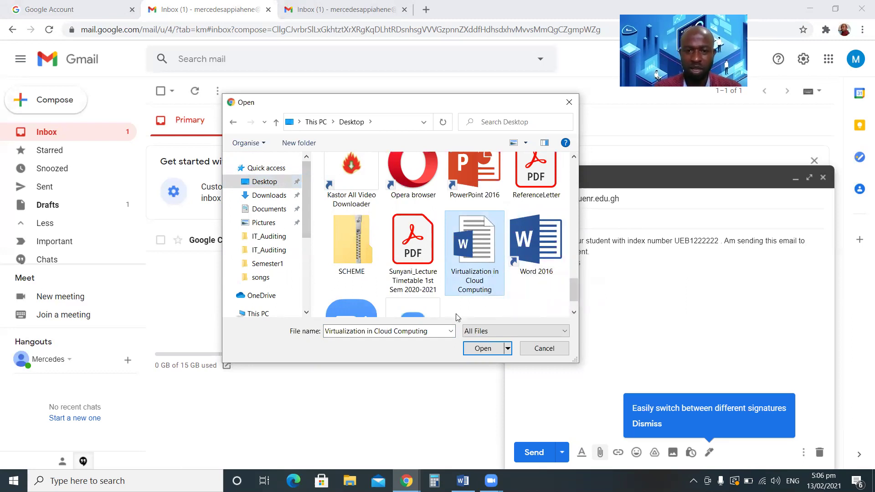
pyautogui.click(404, 250)
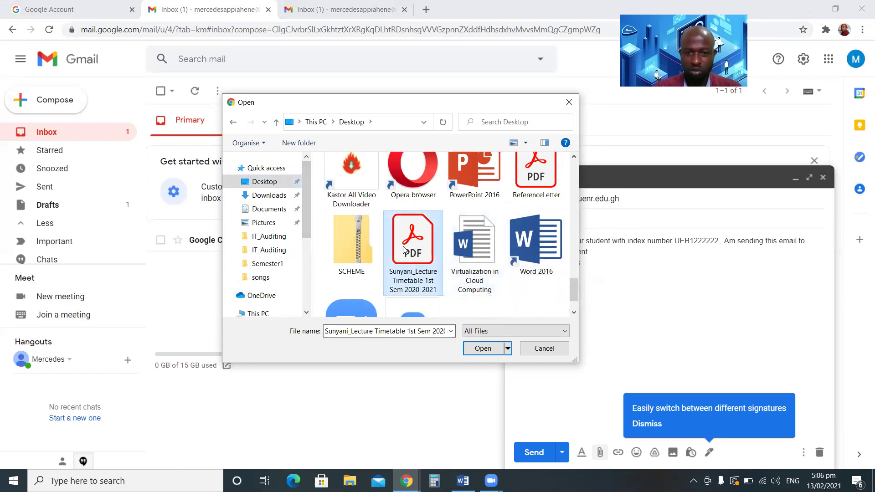
pyautogui.click(548, 198)
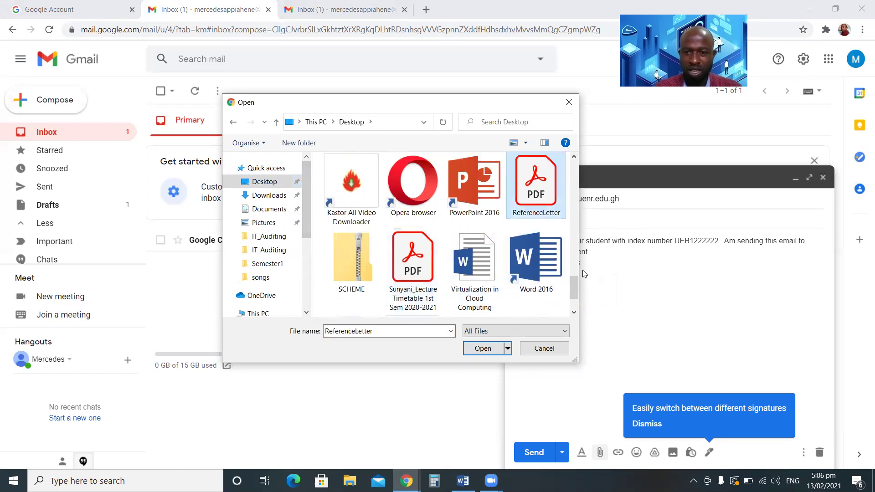
pyautogui.moveTo(577, 290)
pyautogui.mouseDown()
pyautogui.moveTo(579, 262)
pyautogui.moveTo(574, 301)
pyautogui.moveTo(565, 294)
pyautogui.mouseUp()
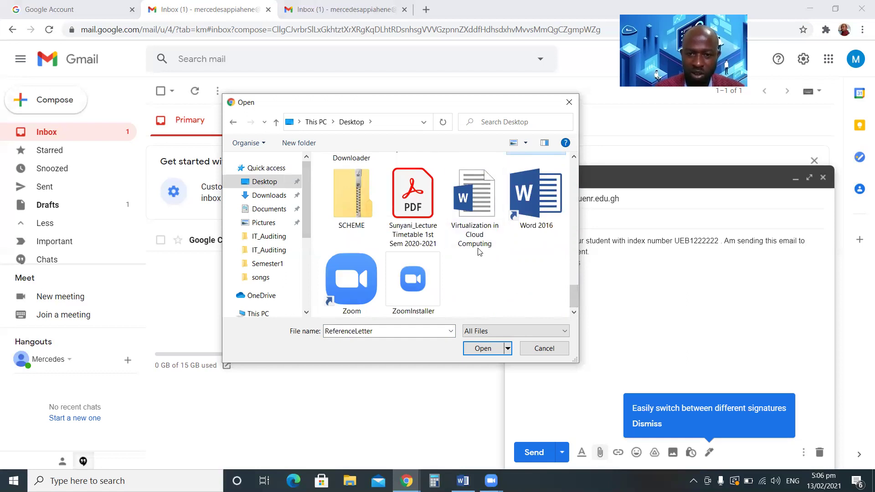
pyautogui.click(477, 234)
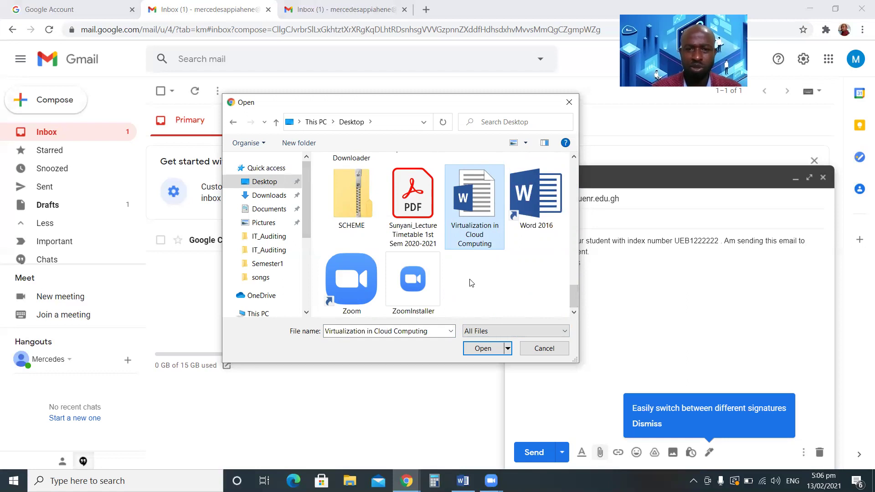
pyautogui.click(481, 349)
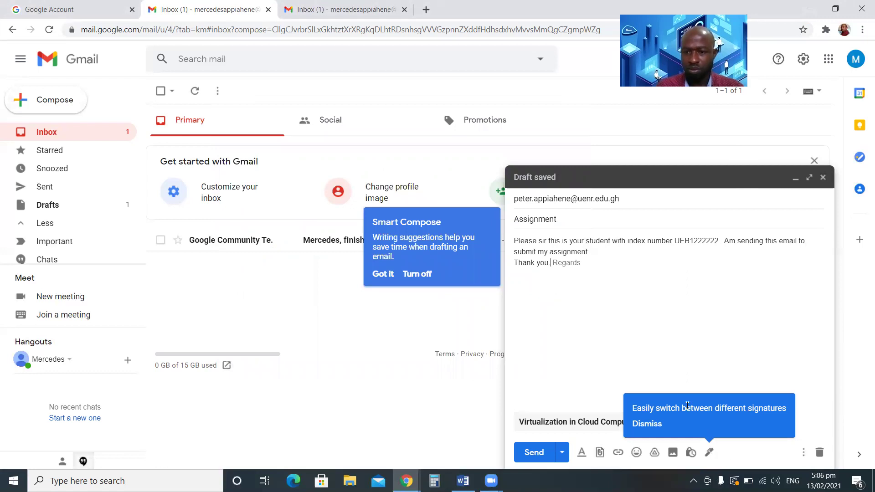
# Dismiss the signatures tip and remove the 'Virtualization in Cloud Computing' attachment from the draft
pyautogui.click(647, 424)
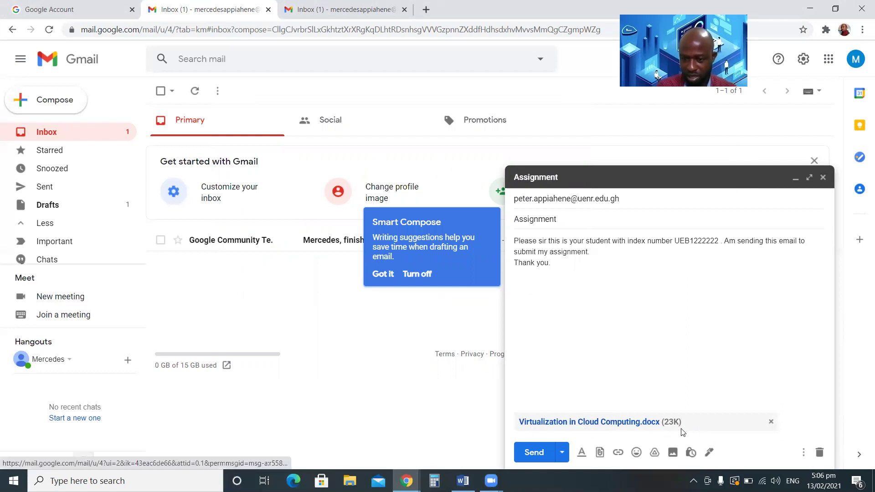
pyautogui.click(770, 422)
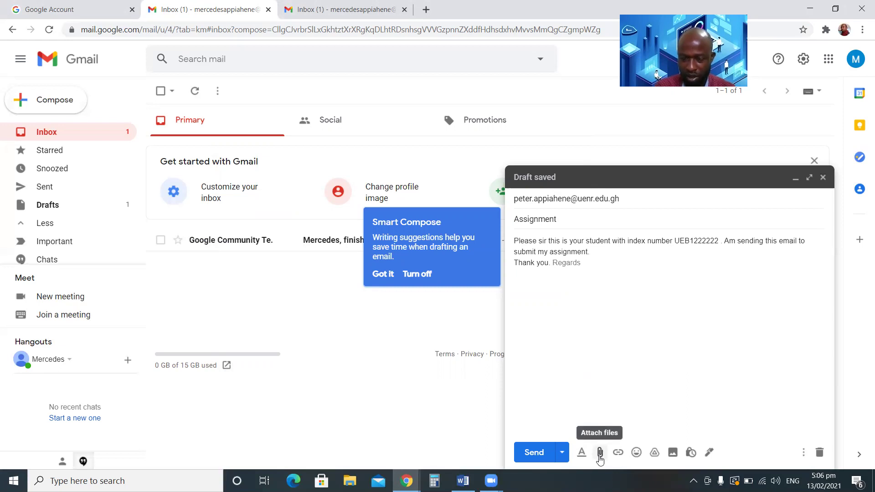
pyautogui.click(601, 460)
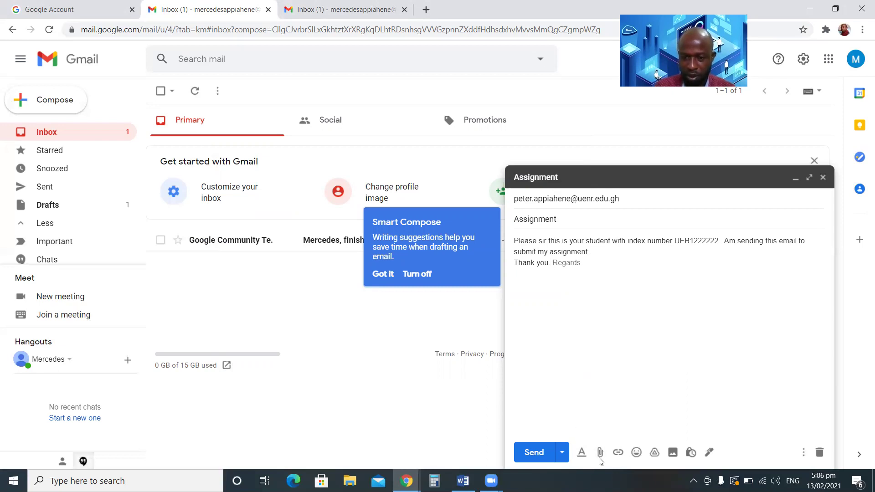
# Close the Google Drive announcement and get the Attach files chooser showing the Desktop
pyautogui.click(600, 458)
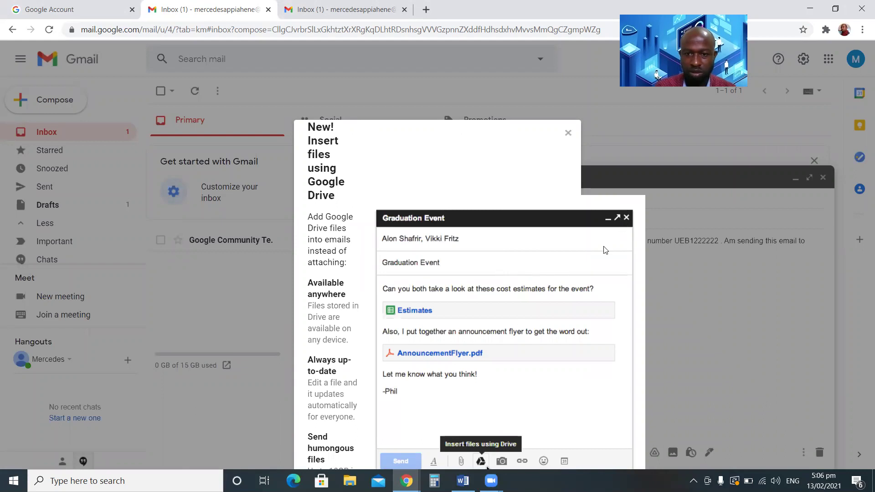
pyautogui.click(570, 135)
pyautogui.click(599, 452)
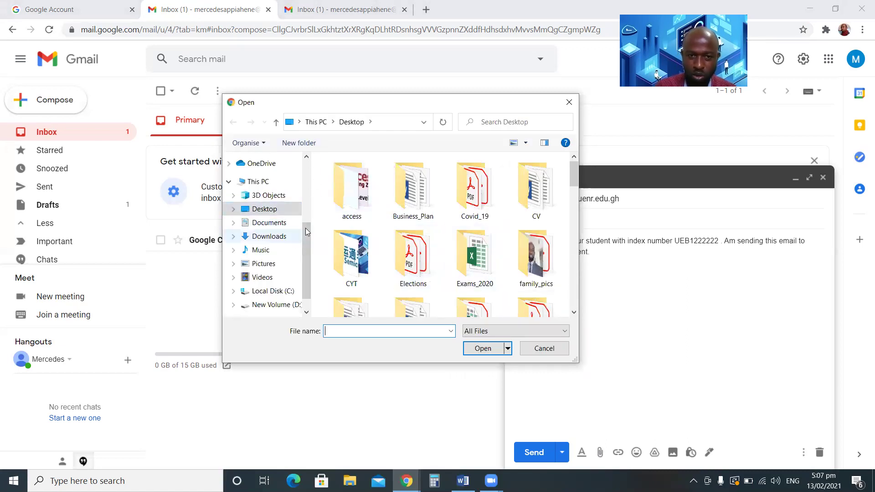
# Browse from Documents to Desktop and attach 'Virtualization in Cloud Computing.docx'
pyautogui.click(282, 224)
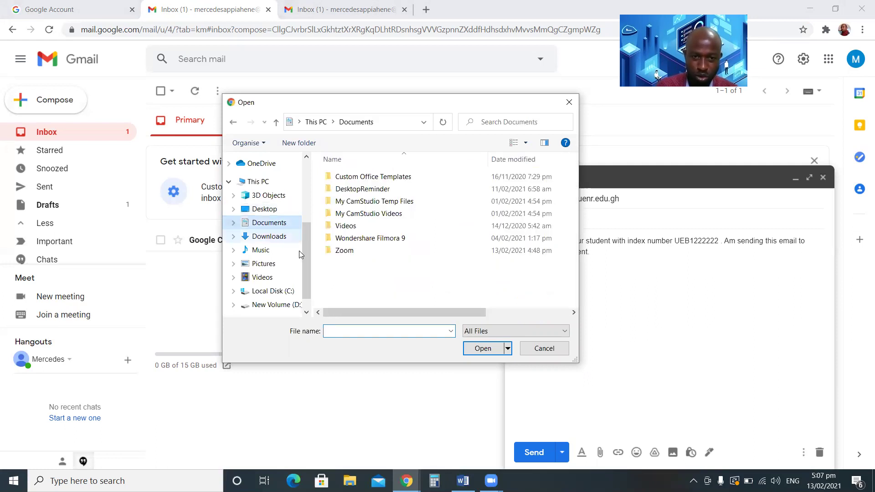
pyautogui.scroll(3, 314, 233)
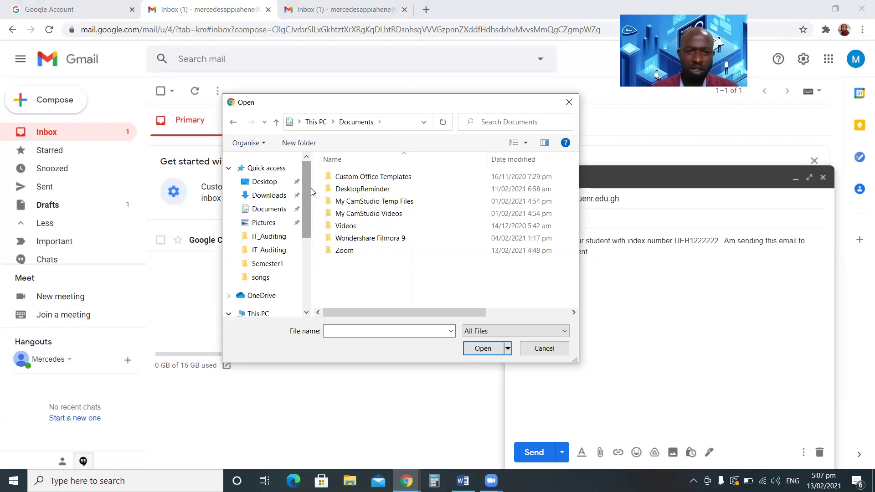
pyautogui.click(270, 183)
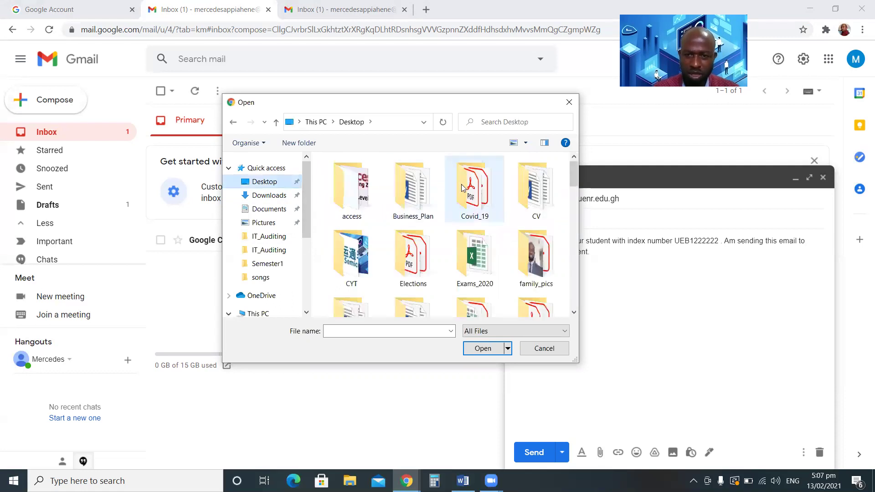
pyautogui.scroll(-15, 463, 188)
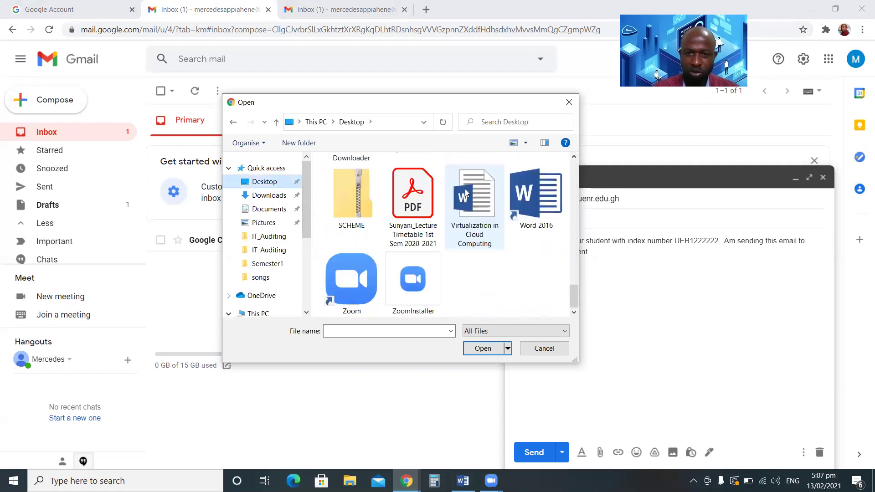
pyautogui.click(479, 209)
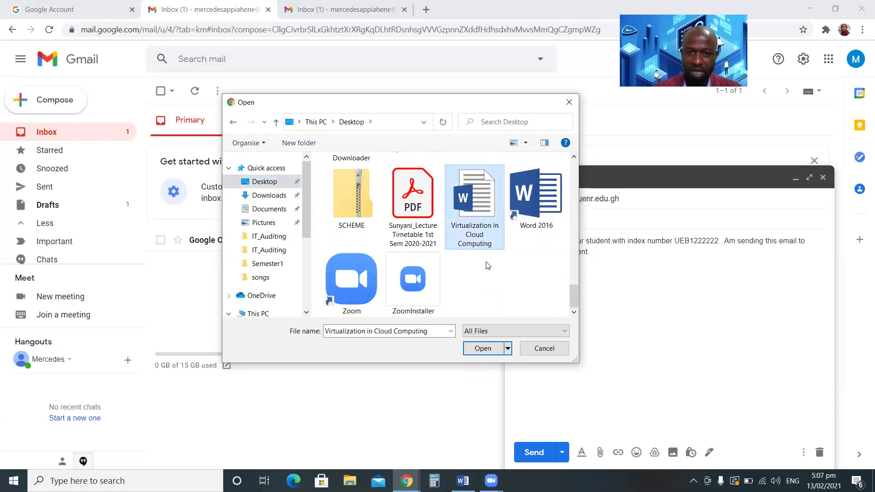
pyautogui.click(493, 347)
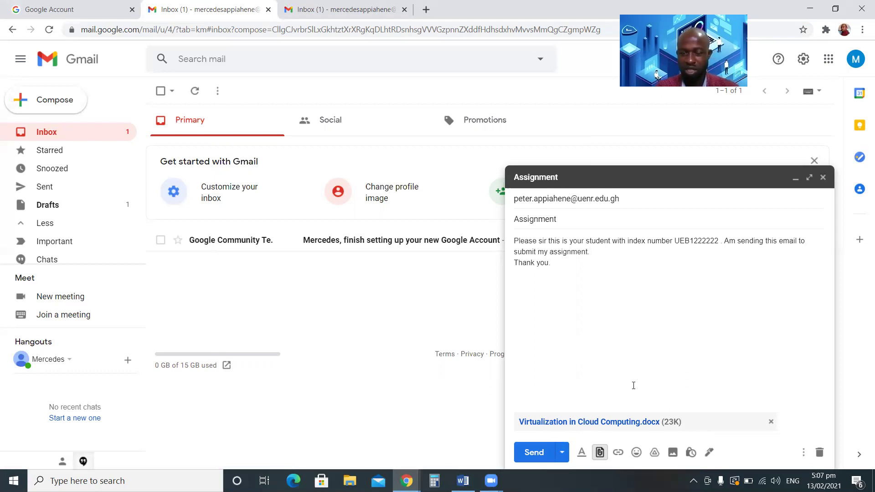
# Verify the recipient, send the Assignment email, and check it in the Sent folder
pyautogui.click(645, 200)
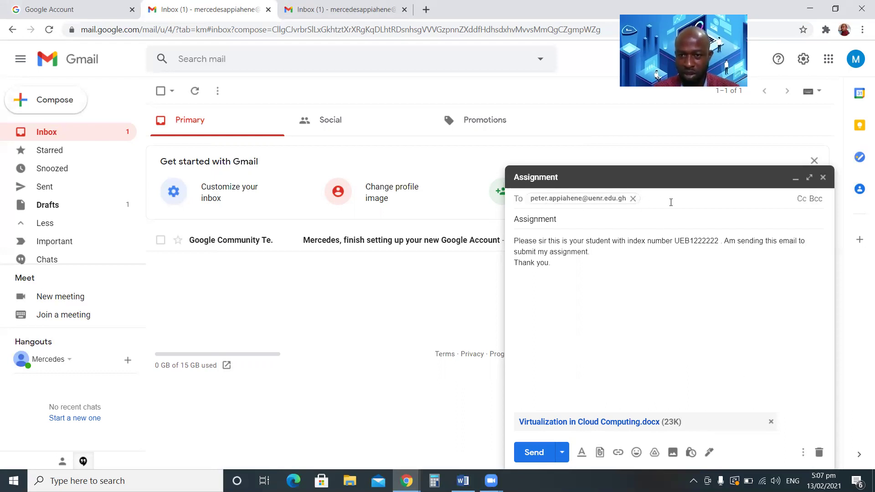
pyautogui.press('Tab')
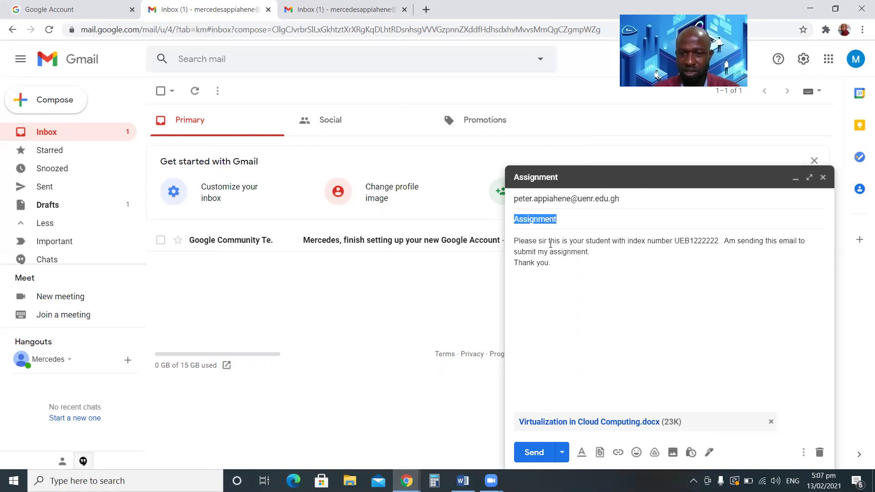
pyautogui.click(515, 199)
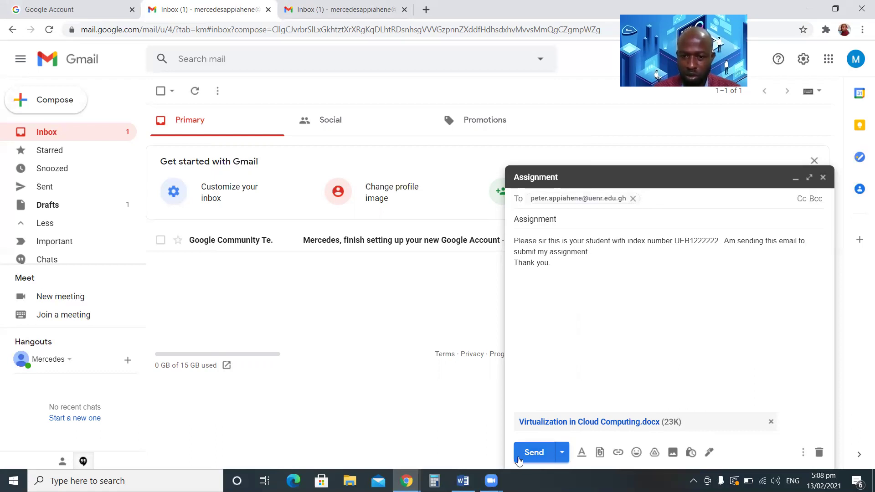
pyautogui.click(532, 453)
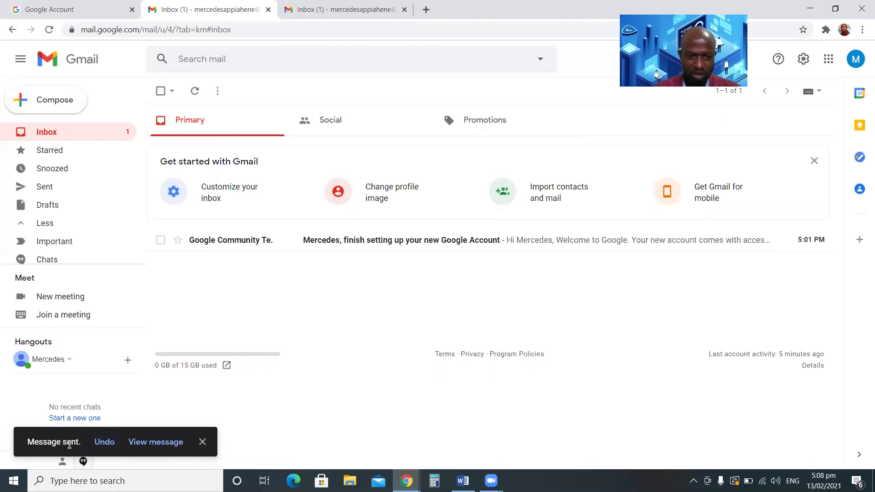
pyautogui.click(202, 442)
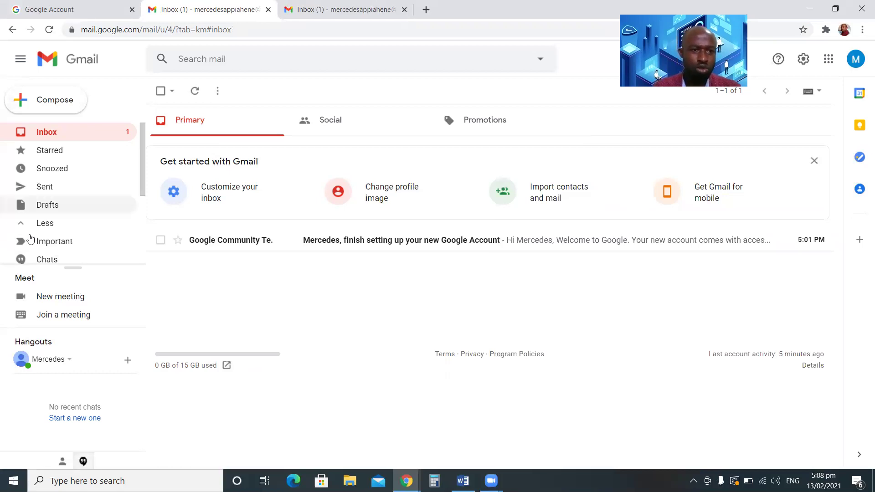
pyautogui.click(62, 191)
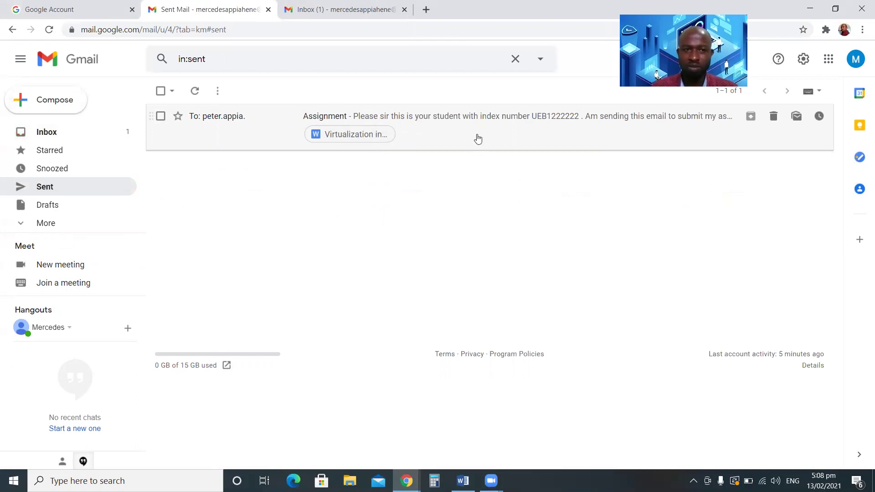
# Start a new blank message with Compose
pyautogui.click(64, 99)
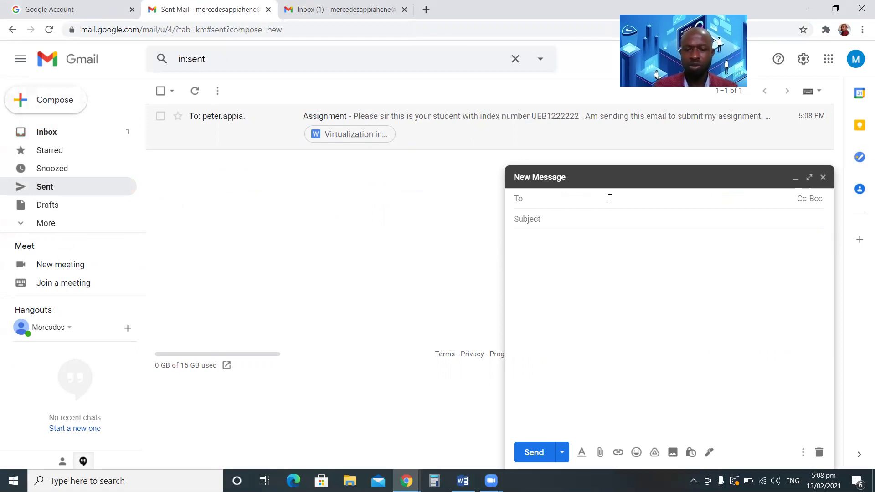
# Address the message to the suggested lecturer address and Cc a second e-mail address
pyautogui.write('p')
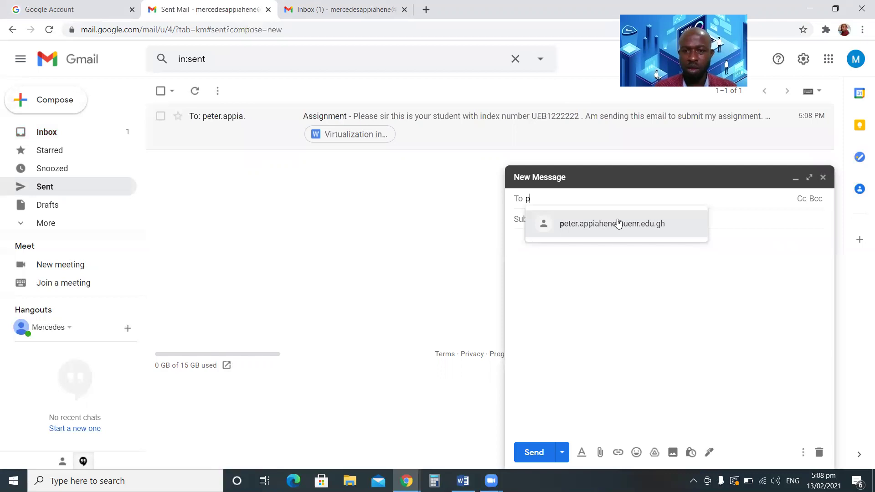
pyautogui.click(617, 223)
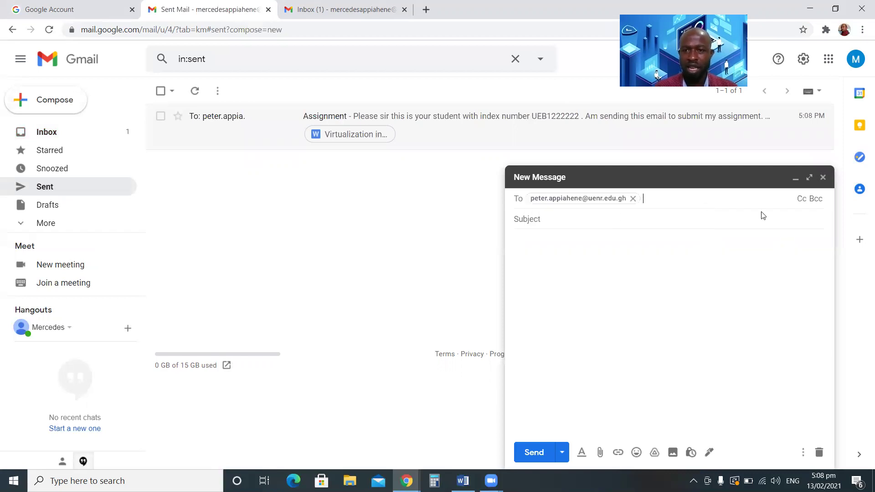
pyautogui.click(802, 200)
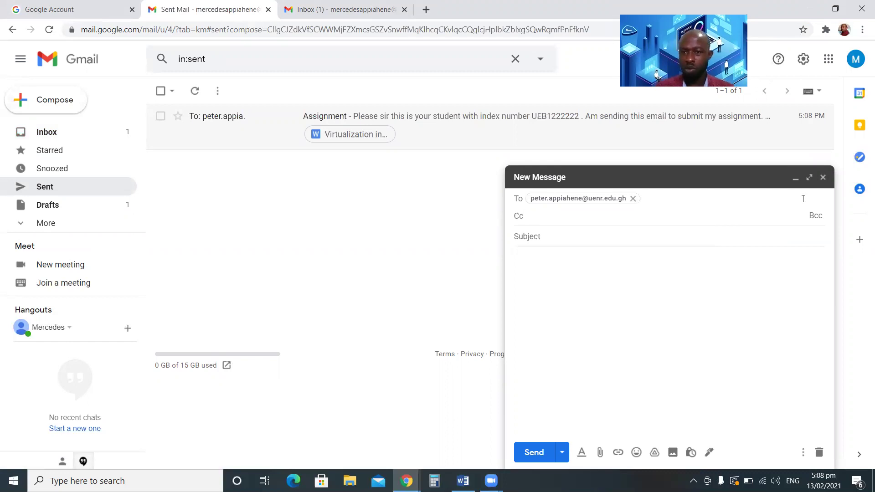
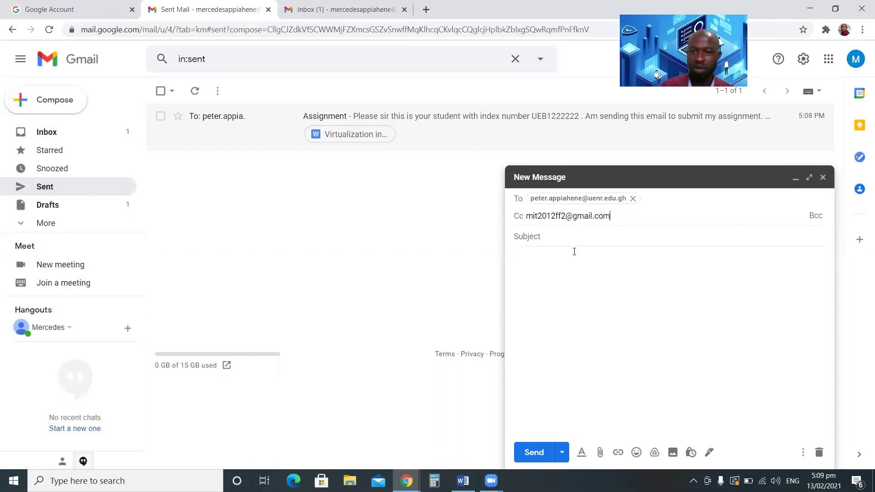
pyautogui.click(580, 276)
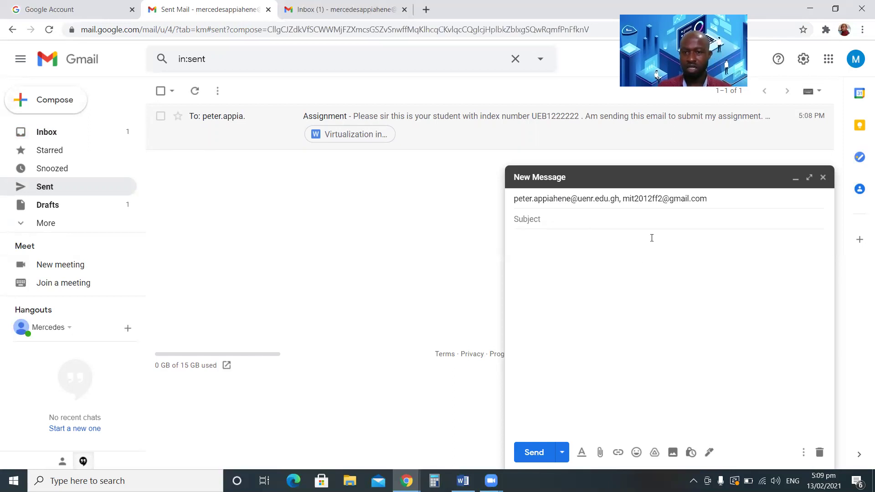
# Expand the collapsed recipients line to show the lecturer under To and the second address under Cc
pyautogui.click(664, 199)
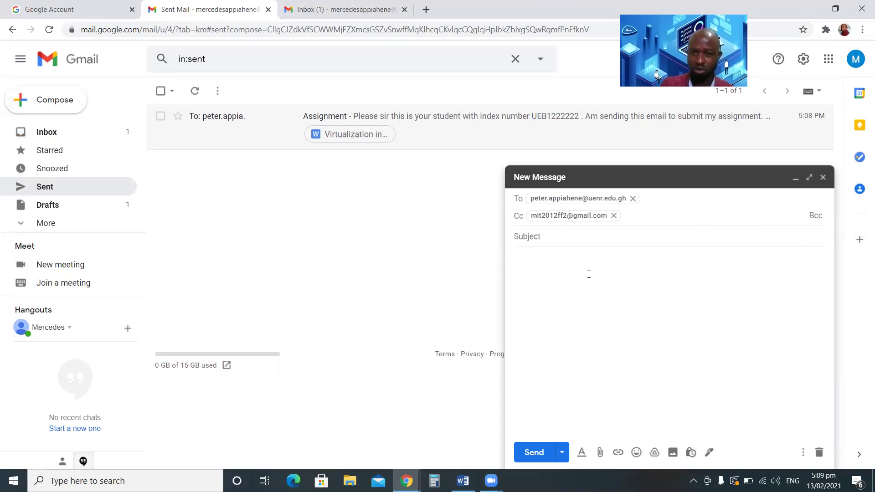
pyautogui.click(549, 262)
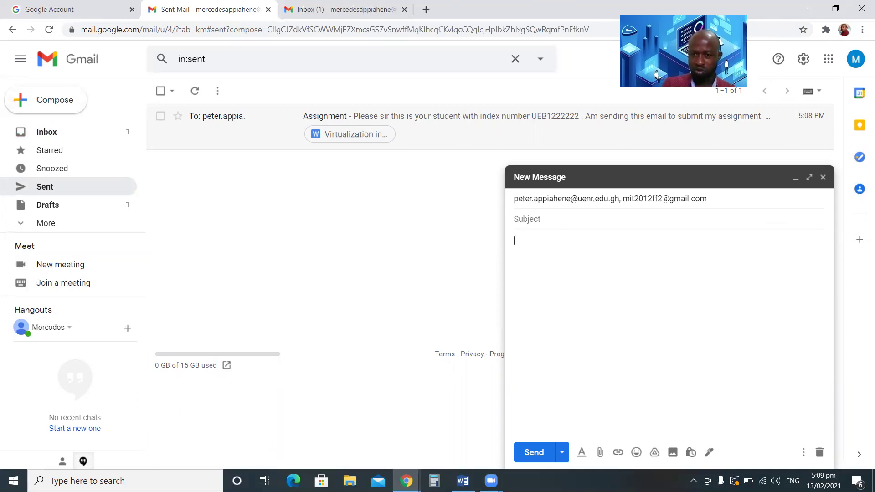
pyautogui.moveTo(663, 199)
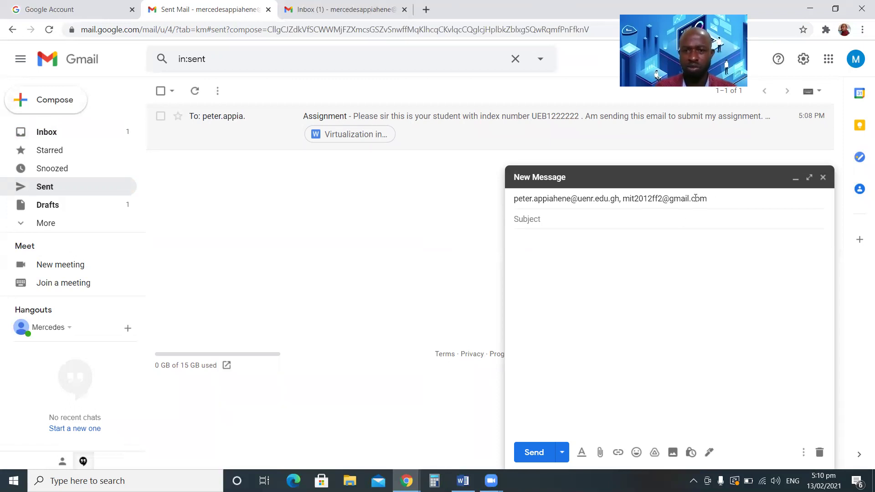
pyautogui.click(726, 200)
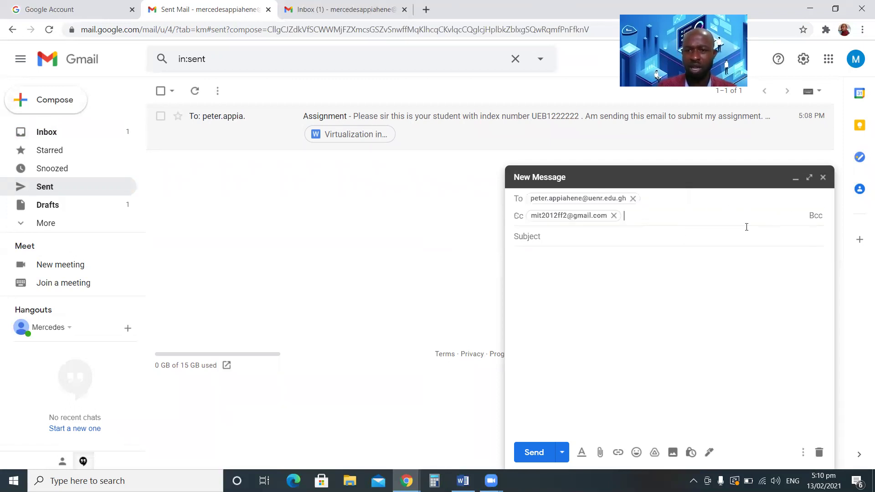
# Add a Bcc line, start typing the lecturer's name in it, then close the draft
pyautogui.click(816, 216)
pyautogui.write('peter')
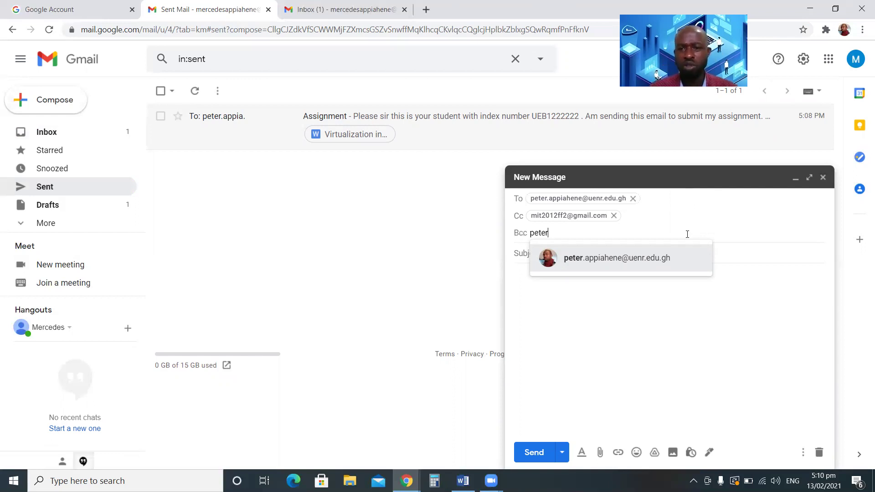
pyautogui.click(823, 178)
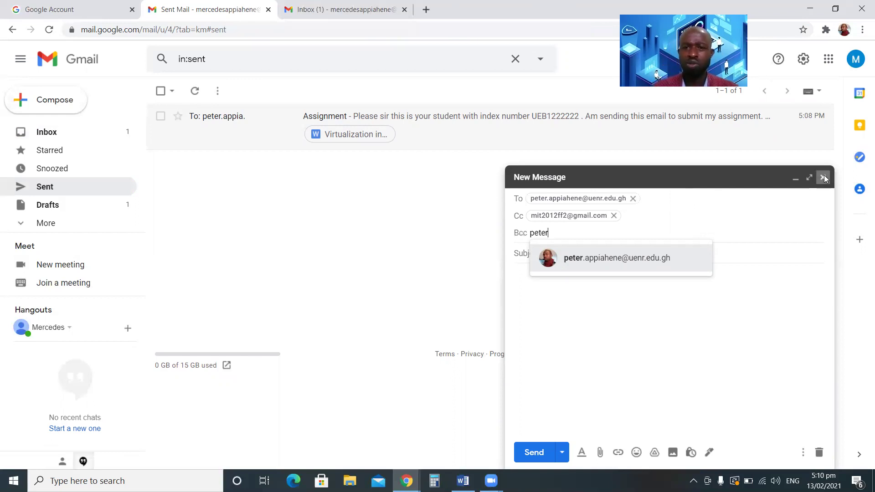